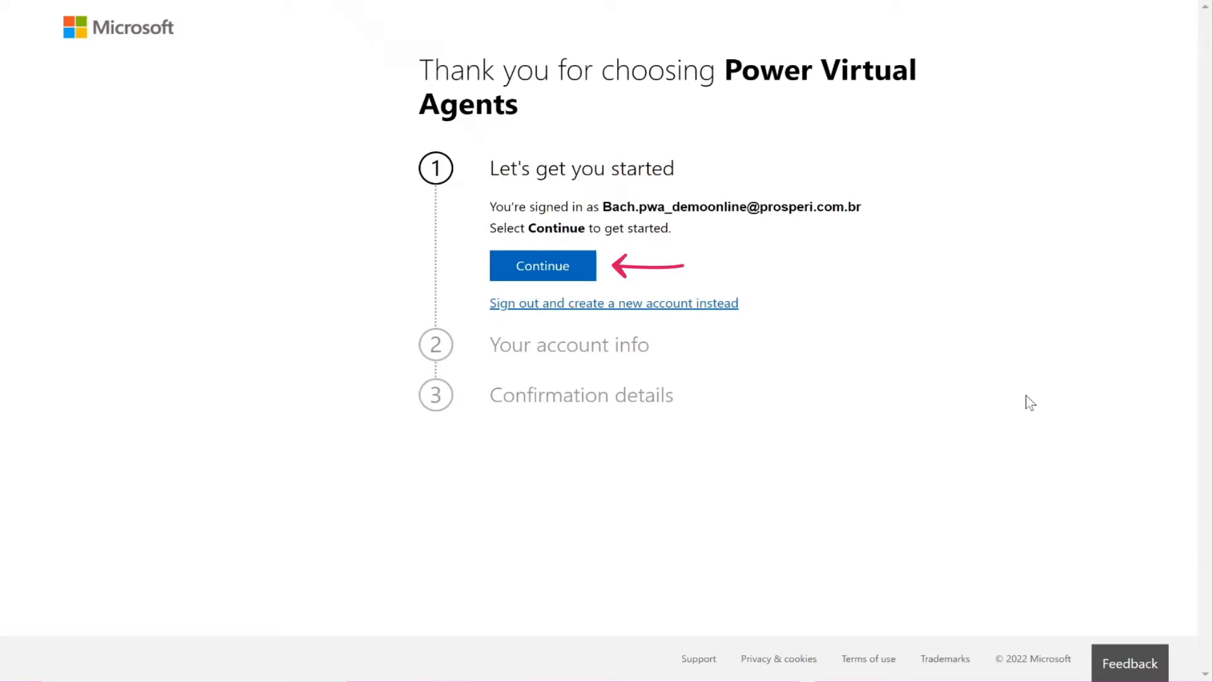
Step: Complete the Power Virtual Agents trial sign-up, declining to share information with partners
{"action": "left_click", "coordinate": [564, 273]}
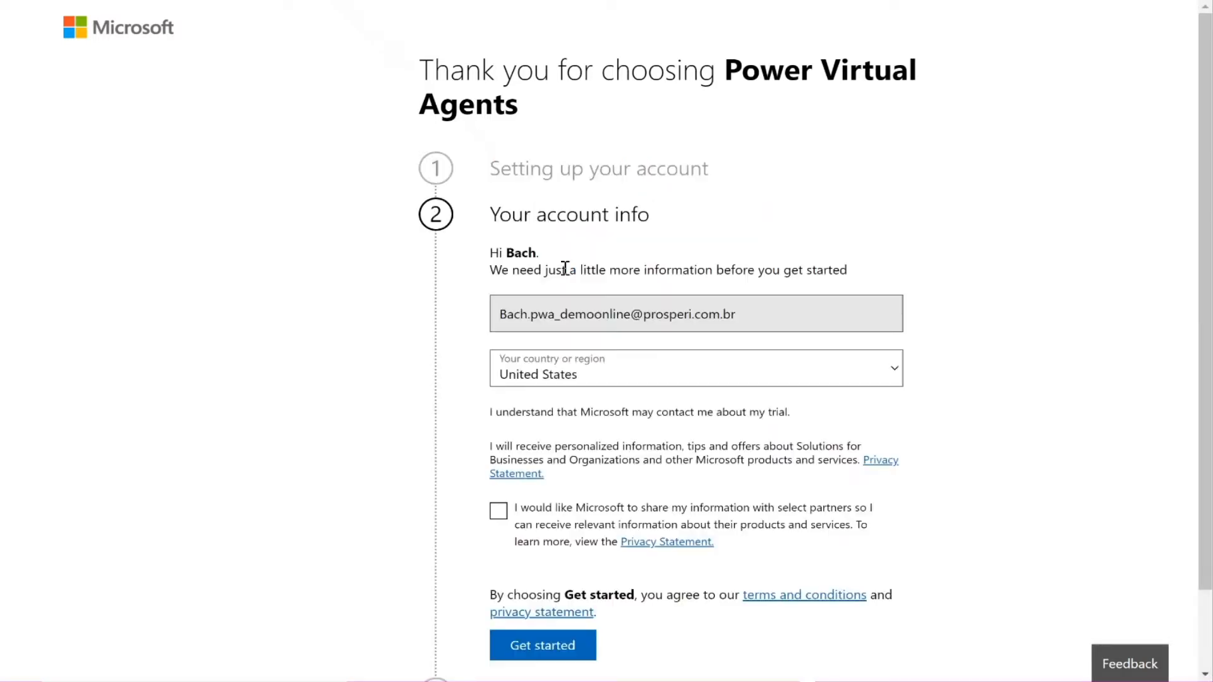
{"action": "scroll", "coordinate": [736, 379], "scroll_direction": "down", "scroll_amount": 2}
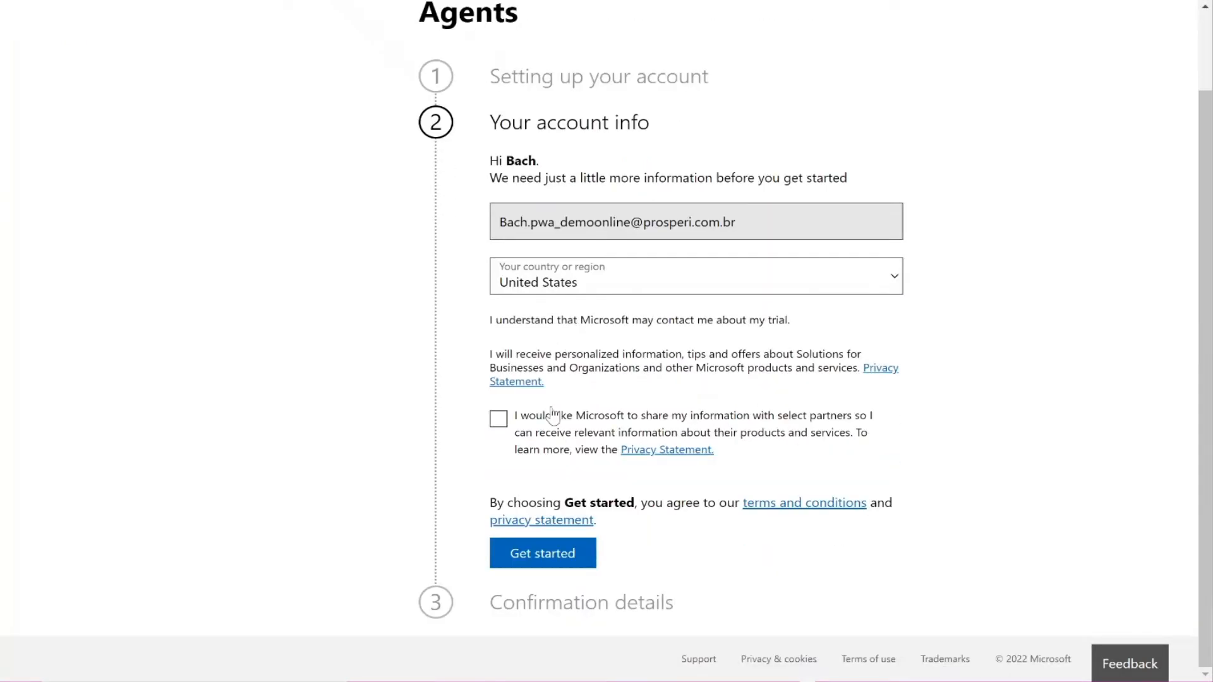
{"action": "left_click", "coordinate": [498, 419]}
{"action": "left_click", "coordinate": [498, 419]}
{"action": "left_click", "coordinate": [563, 564]}
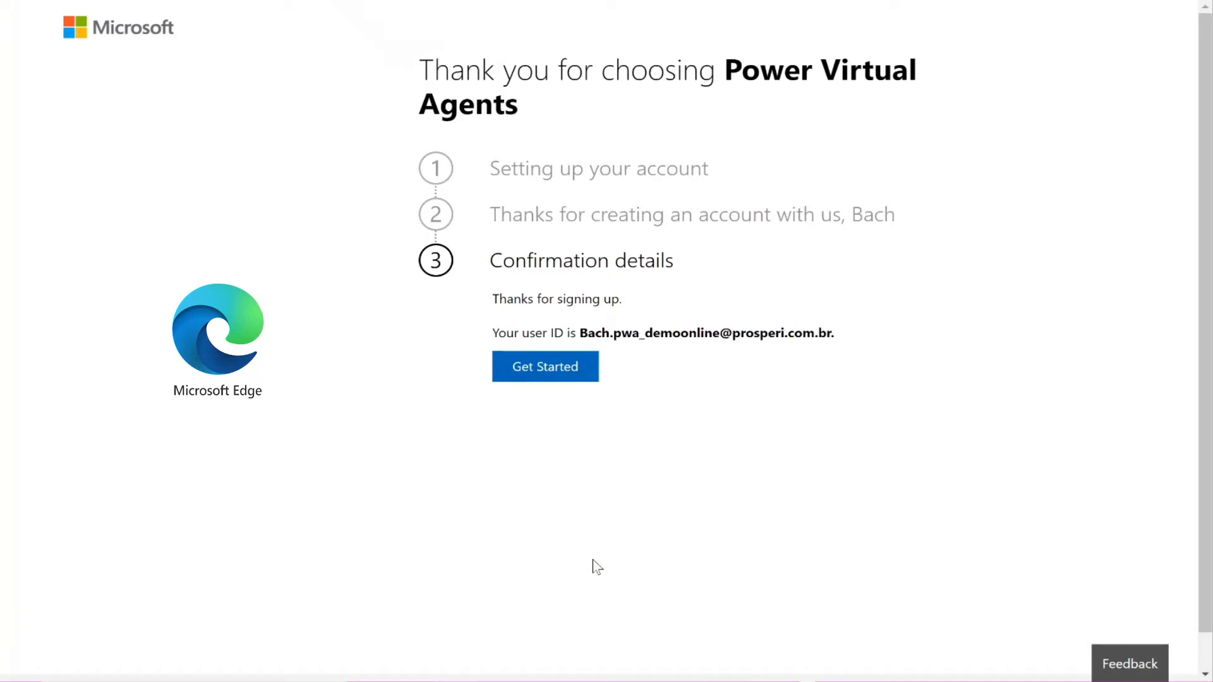
{"action": "left_click", "coordinate": [577, 378]}
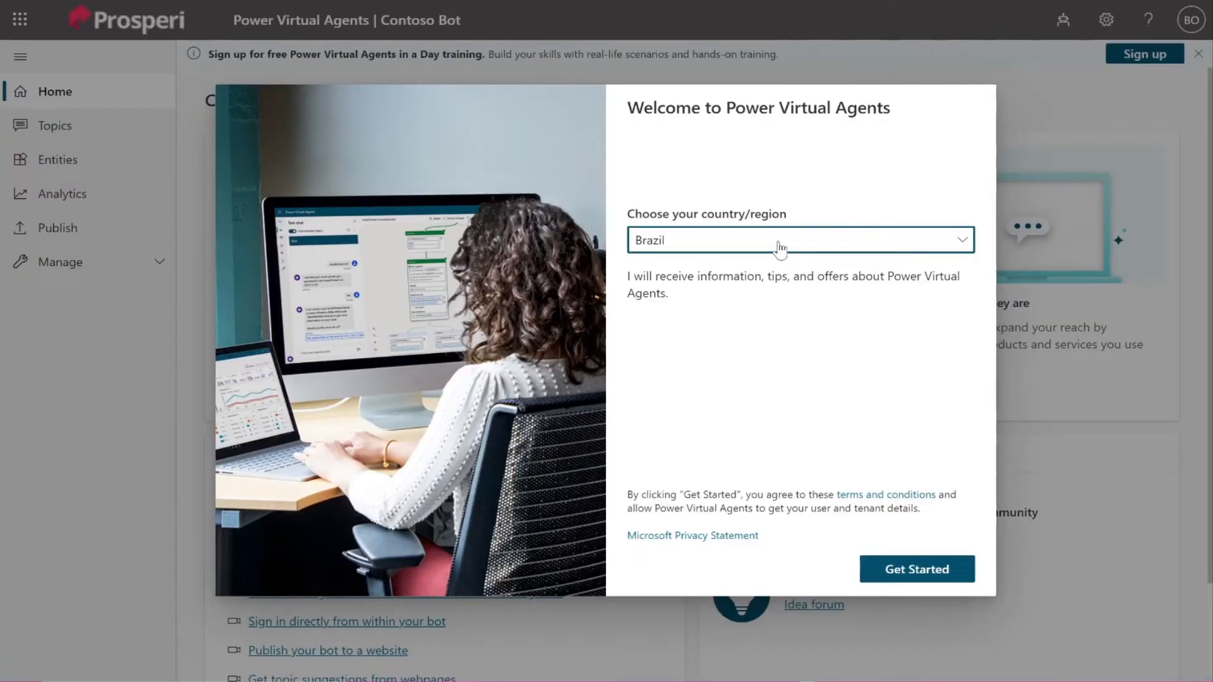
Step: Change the country/region from Brazil to United States and continue to chatbot creation
{"action": "left_click", "coordinate": [780, 249]}
{"action": "scroll", "coordinate": [560, 314], "scroll_direction": "down", "scroll_amount": 1}
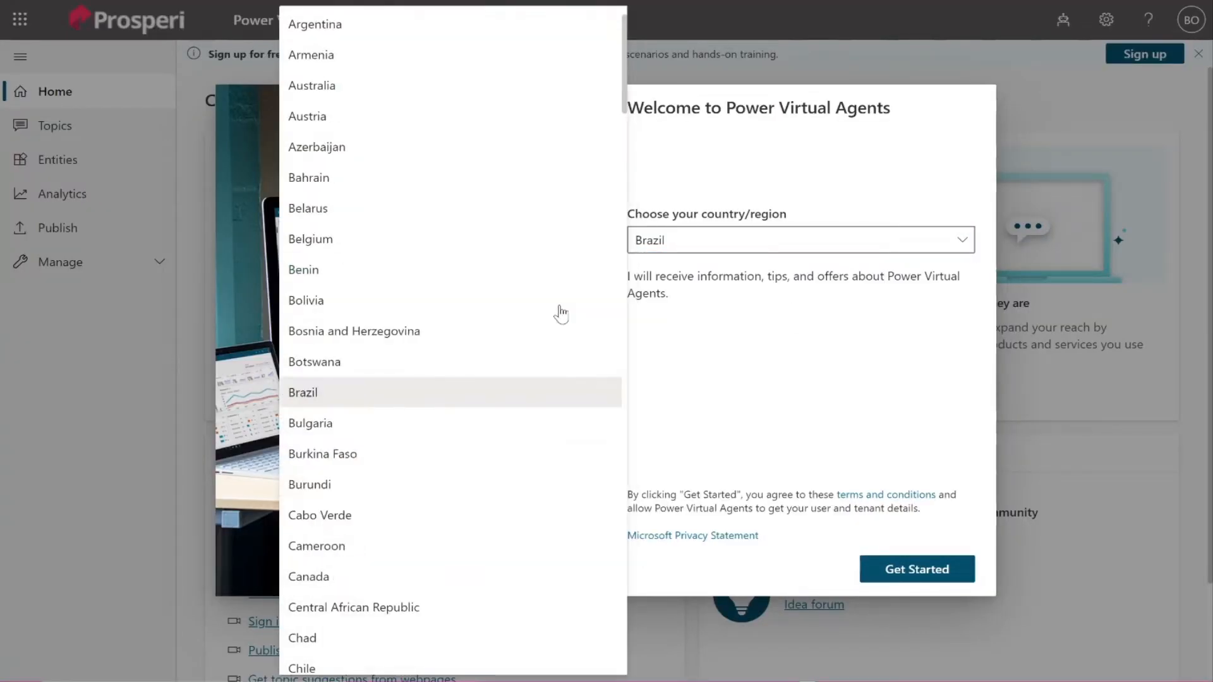
{"action": "scroll", "coordinate": [561, 314], "scroll_direction": "down", "scroll_amount": 20}
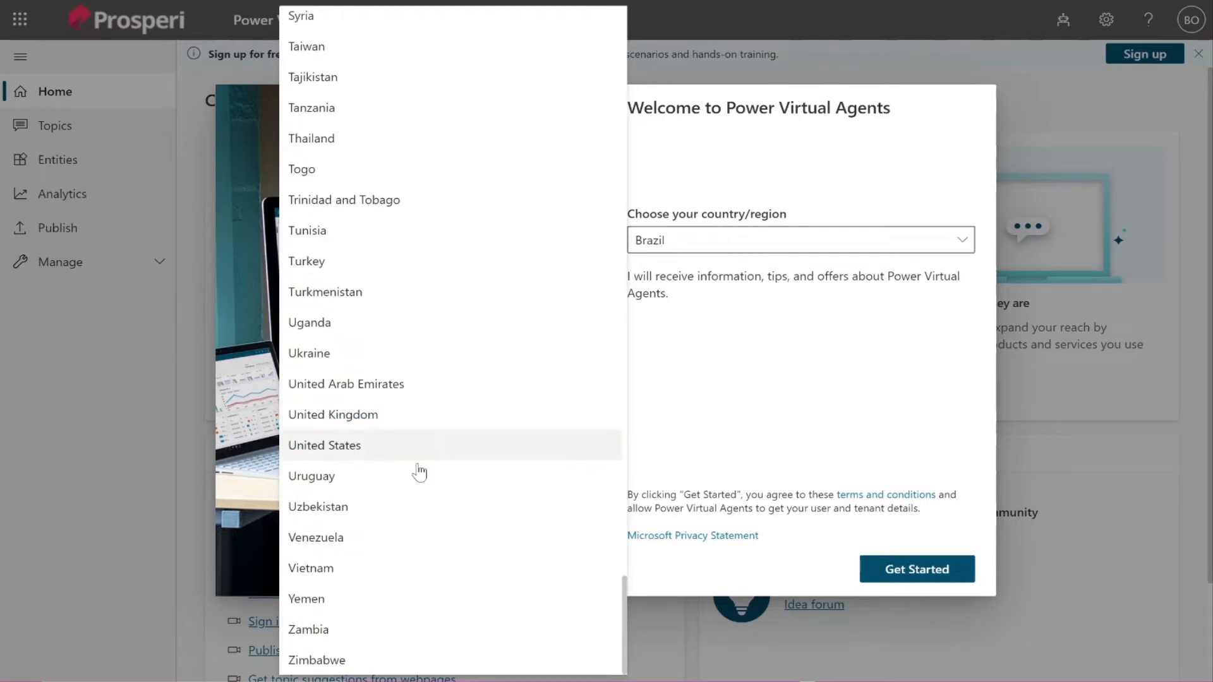
{"action": "left_click", "coordinate": [408, 448]}
{"action": "left_click", "coordinate": [920, 575]}
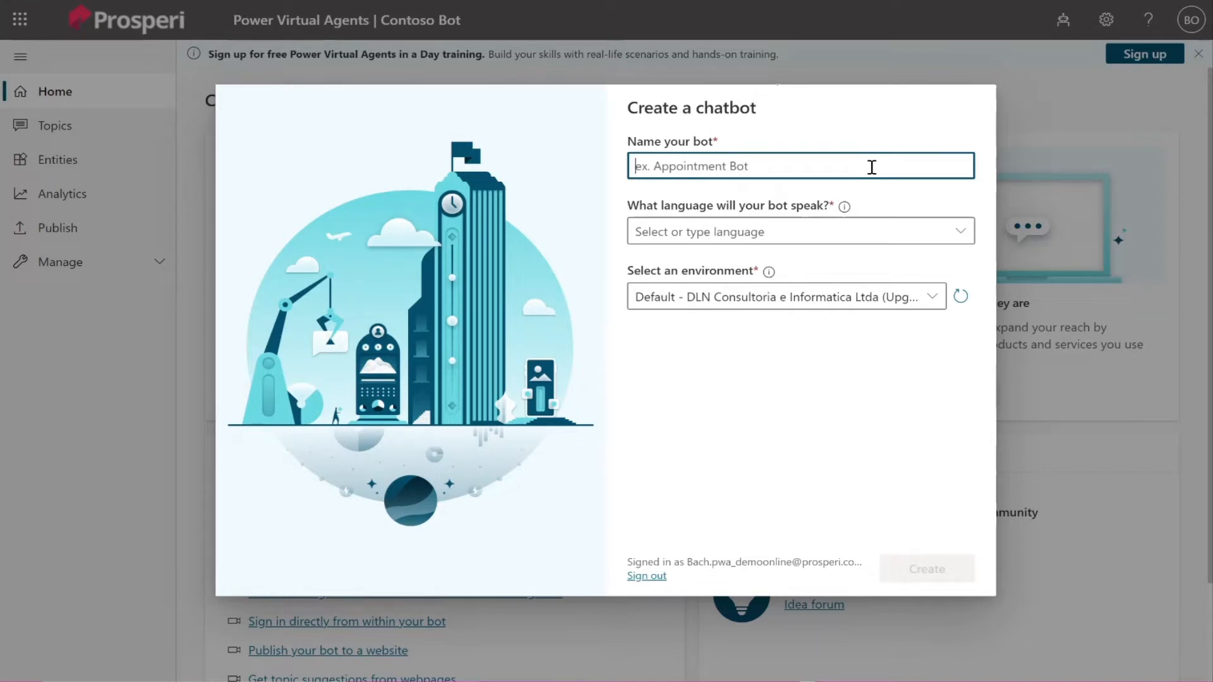
Step: Create a chatbot named 'HR Bot' with English (US) as its language
{"action": "type", "text": "HR Bot"}
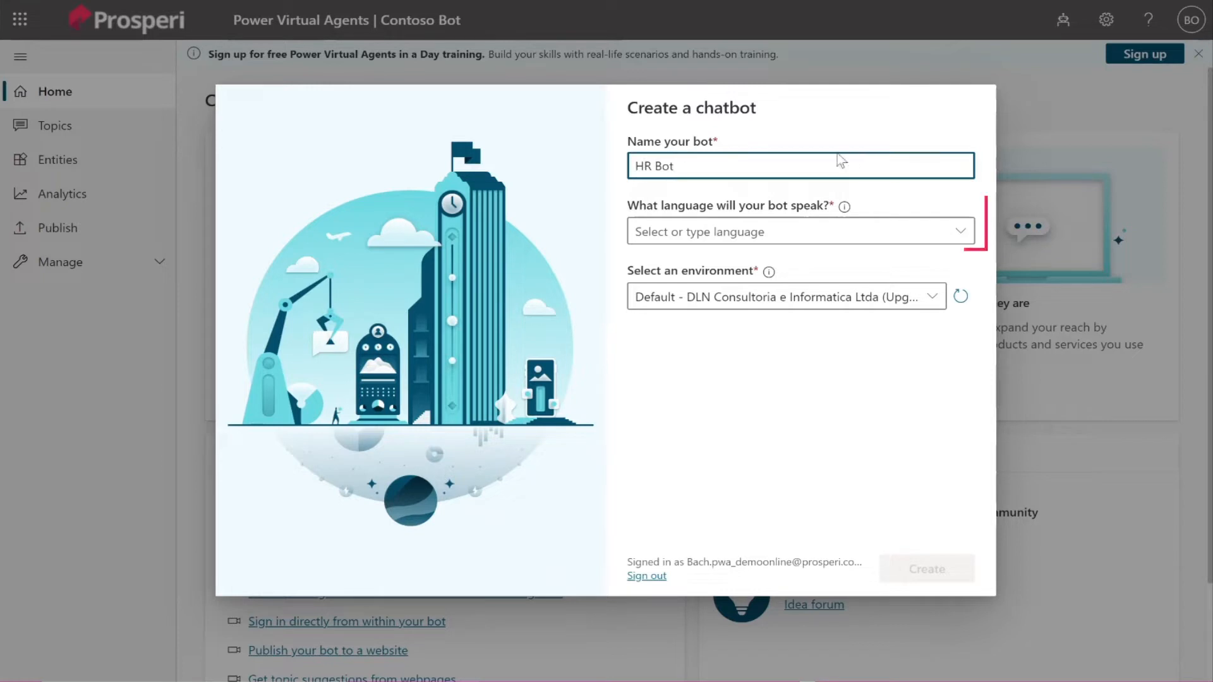
{"action": "left_click", "coordinate": [864, 232]}
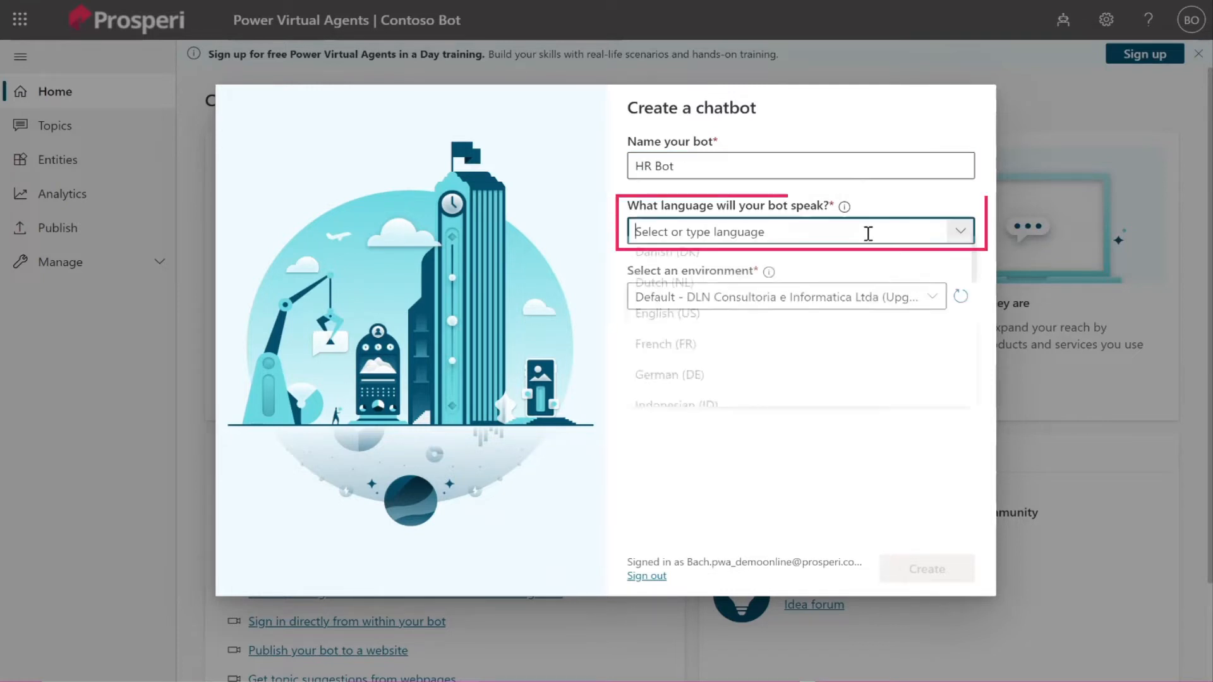
{"action": "left_click", "coordinate": [746, 329]}
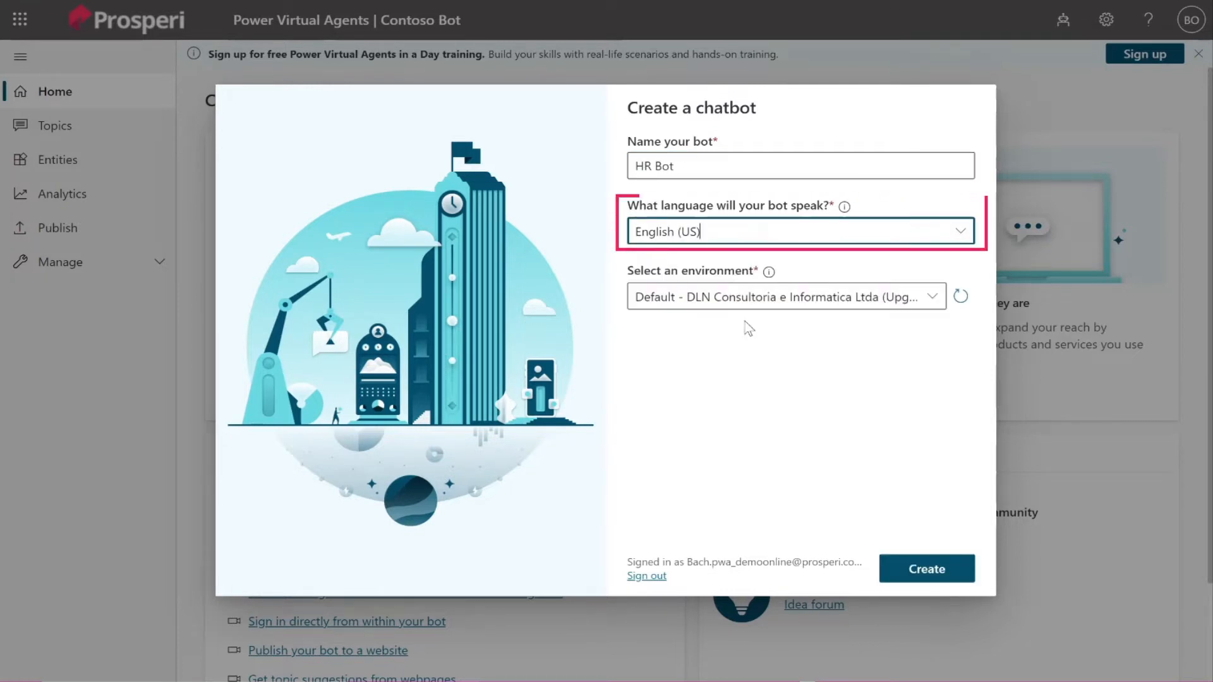
{"action": "left_click", "coordinate": [948, 582]}
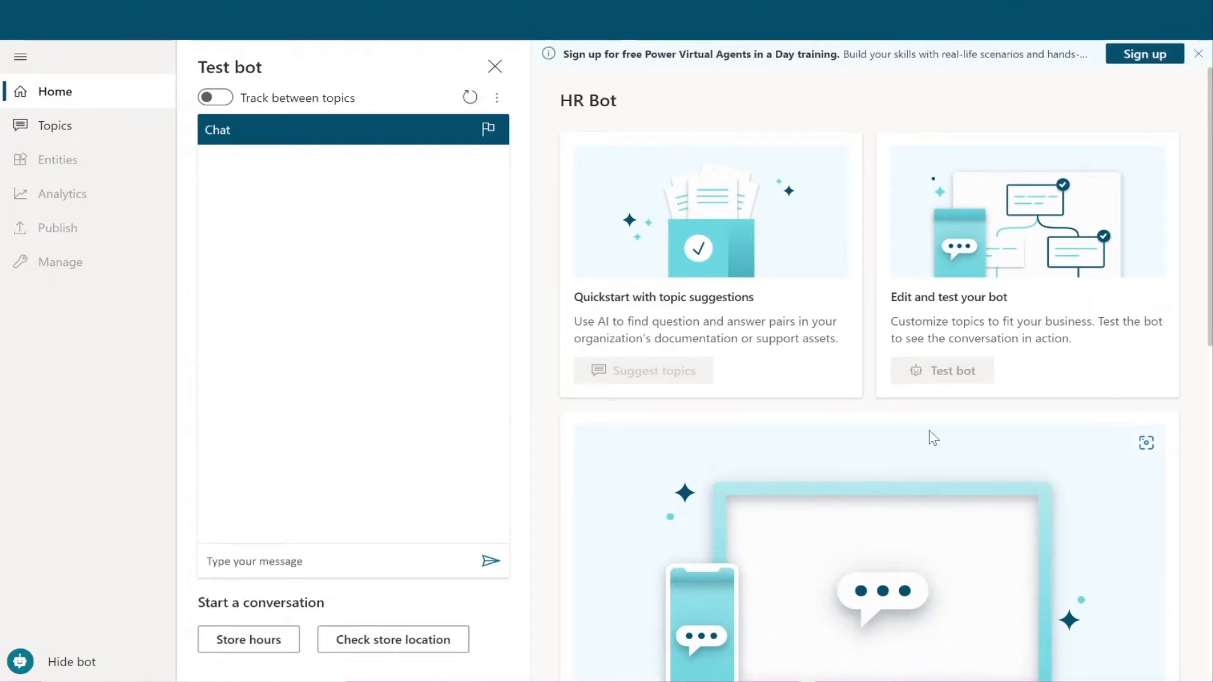
Step: Dismiss the training sign-up banner and the 'Bot created' banner
{"action": "left_click", "coordinate": [1198, 54]}
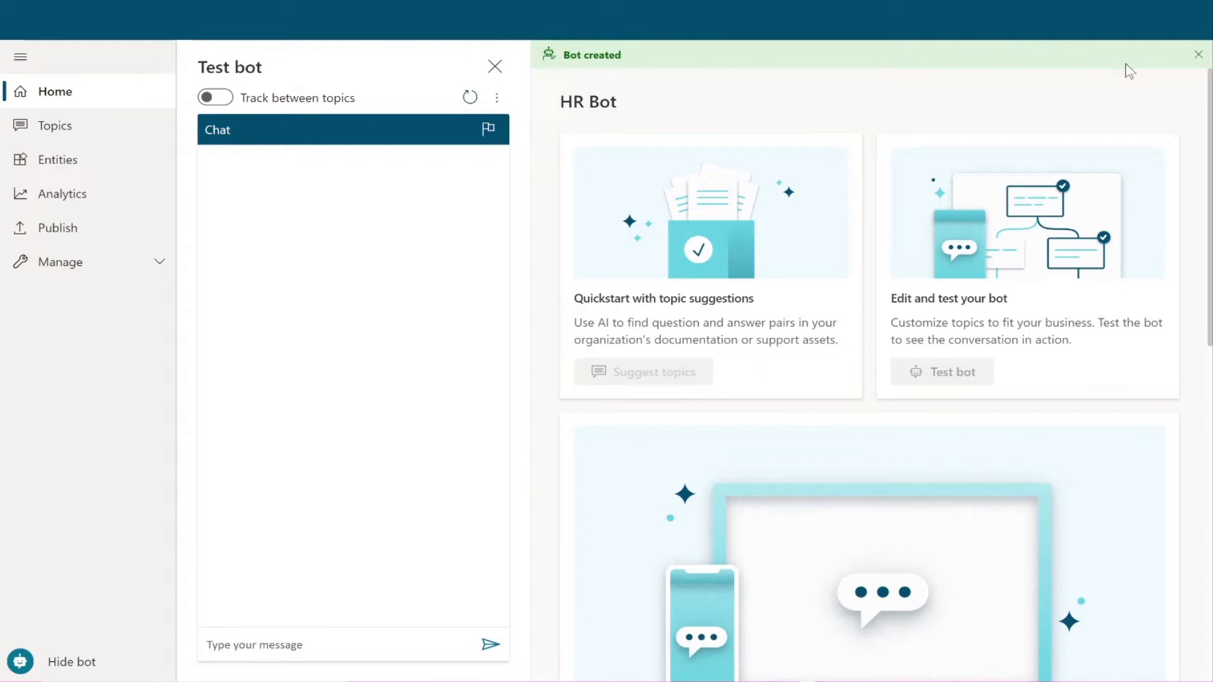
{"action": "left_click", "coordinate": [1199, 54]}
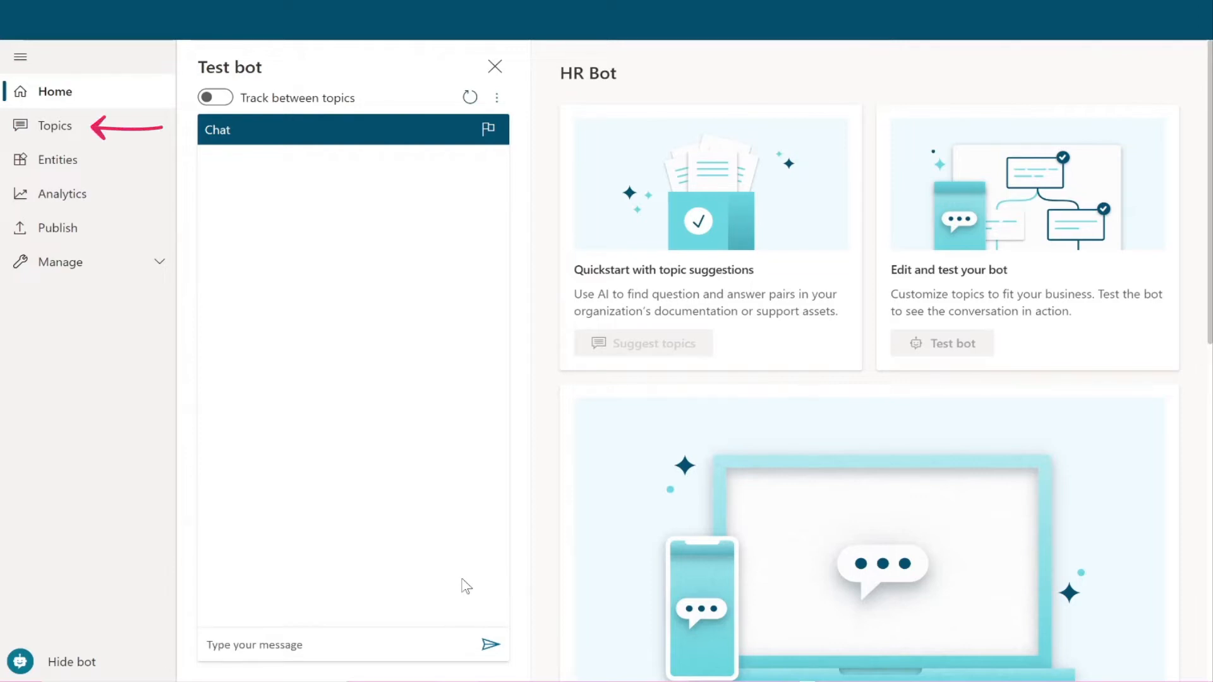
Step: Go to the Topics page and close the 'Bot Framework Composer moved' callout
{"action": "left_click", "coordinate": [95, 137]}
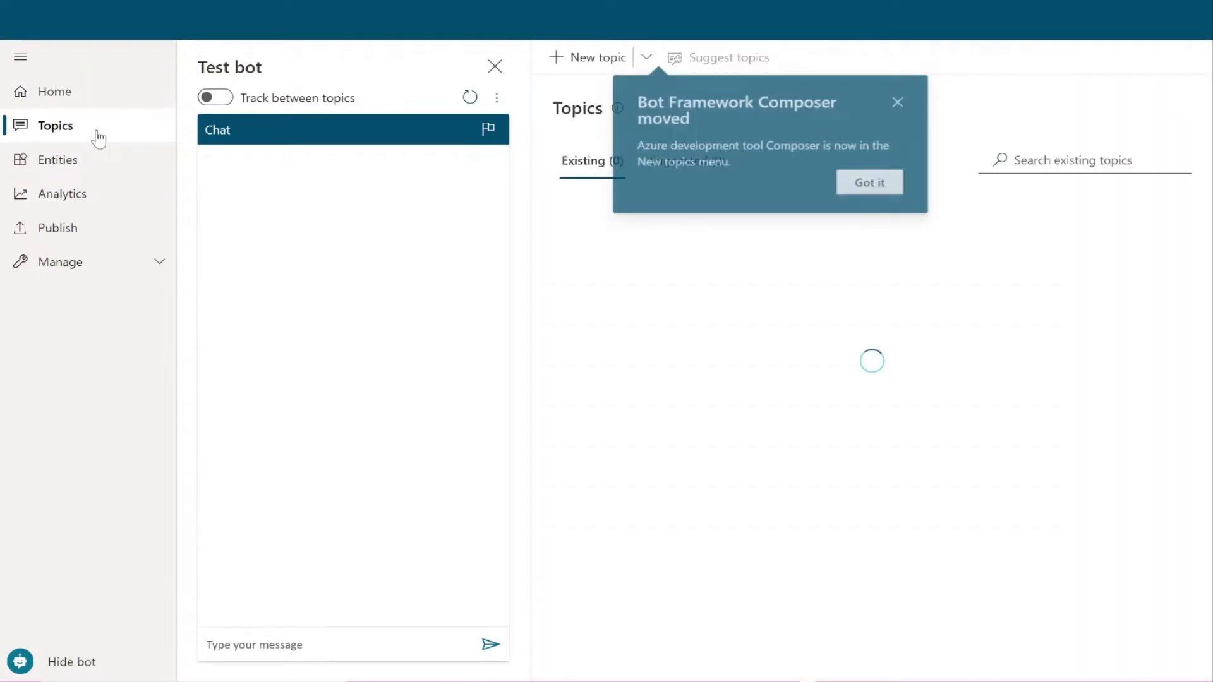
{"action": "left_click", "coordinate": [905, 100]}
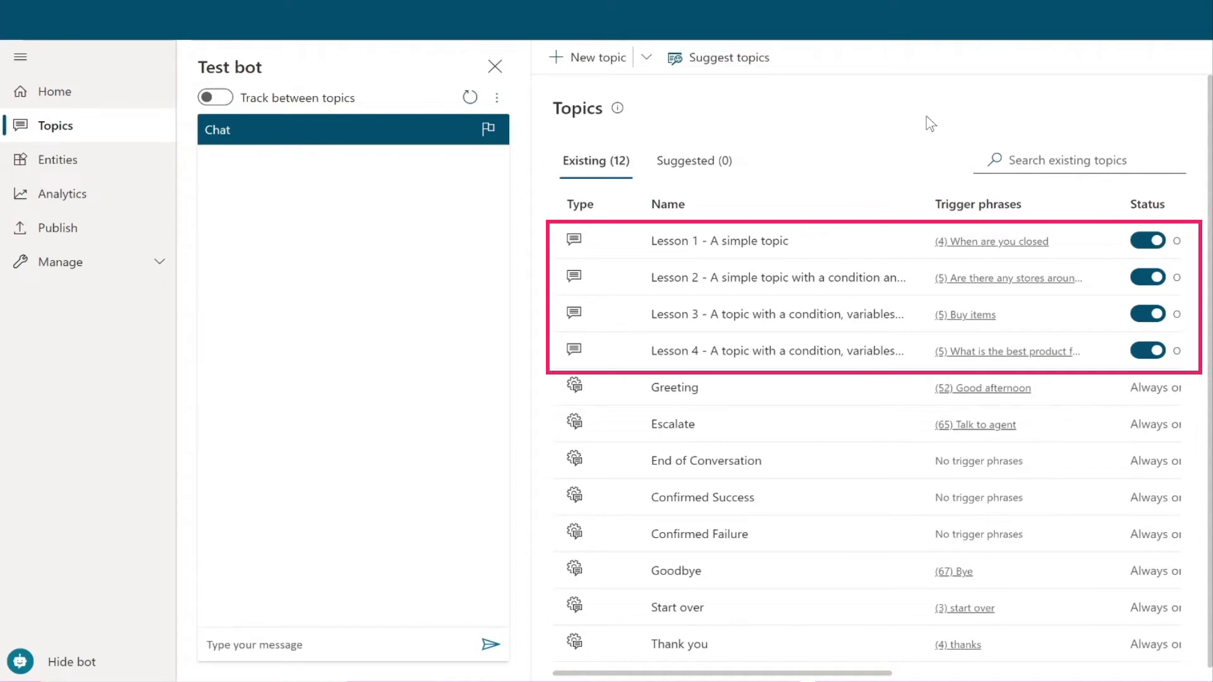
Step: Switch off the Lesson 4, Lesson 1, Lesson 2 and Lesson 3 topics, dismissing the error banner
{"action": "left_click", "coordinate": [1155, 353]}
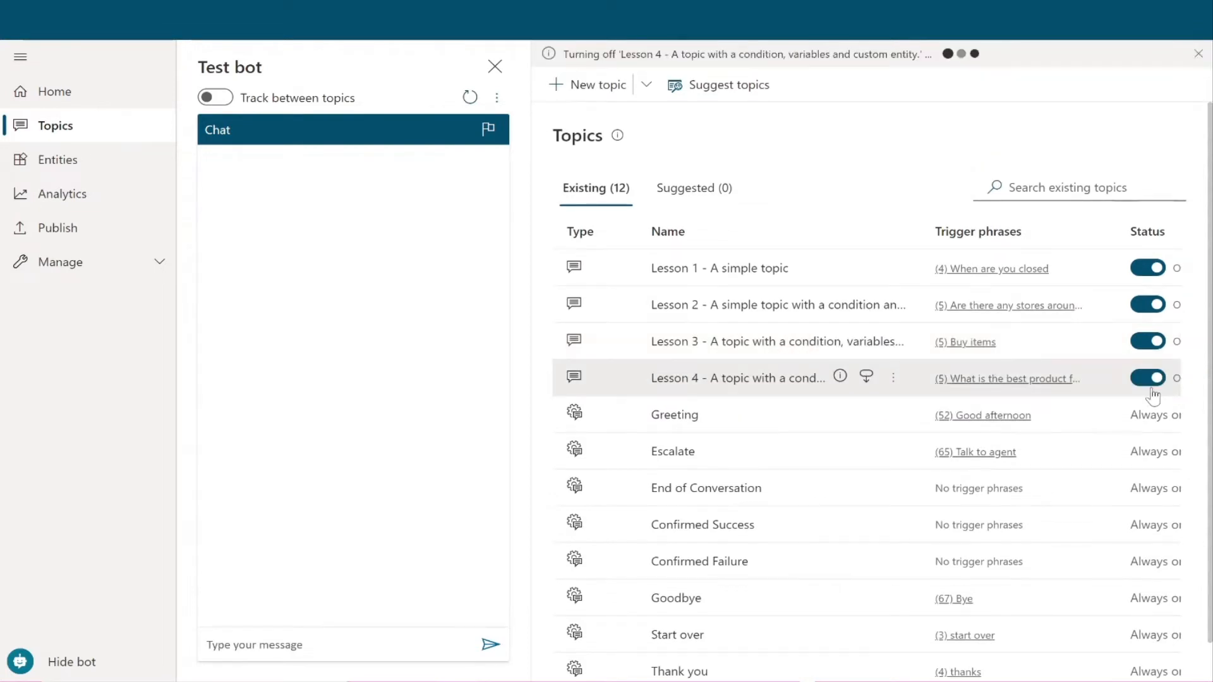
{"action": "left_click", "coordinate": [1162, 381]}
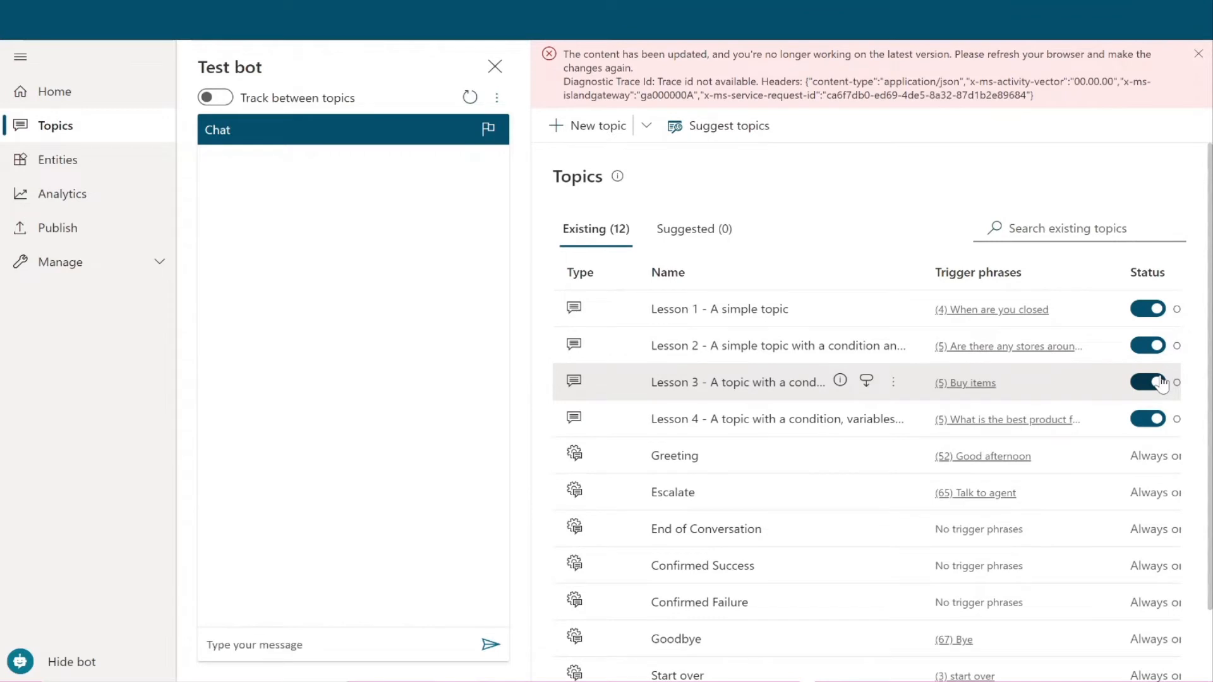
{"action": "left_click", "coordinate": [1144, 420]}
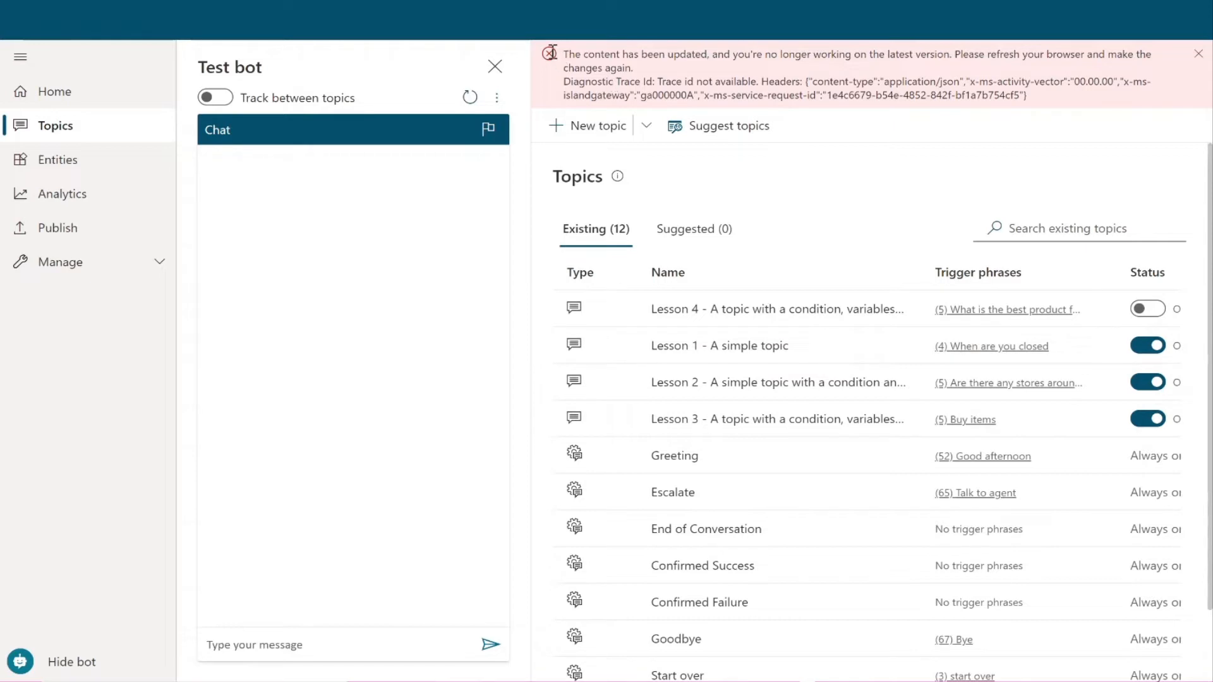
{"action": "left_click", "coordinate": [1194, 52]}
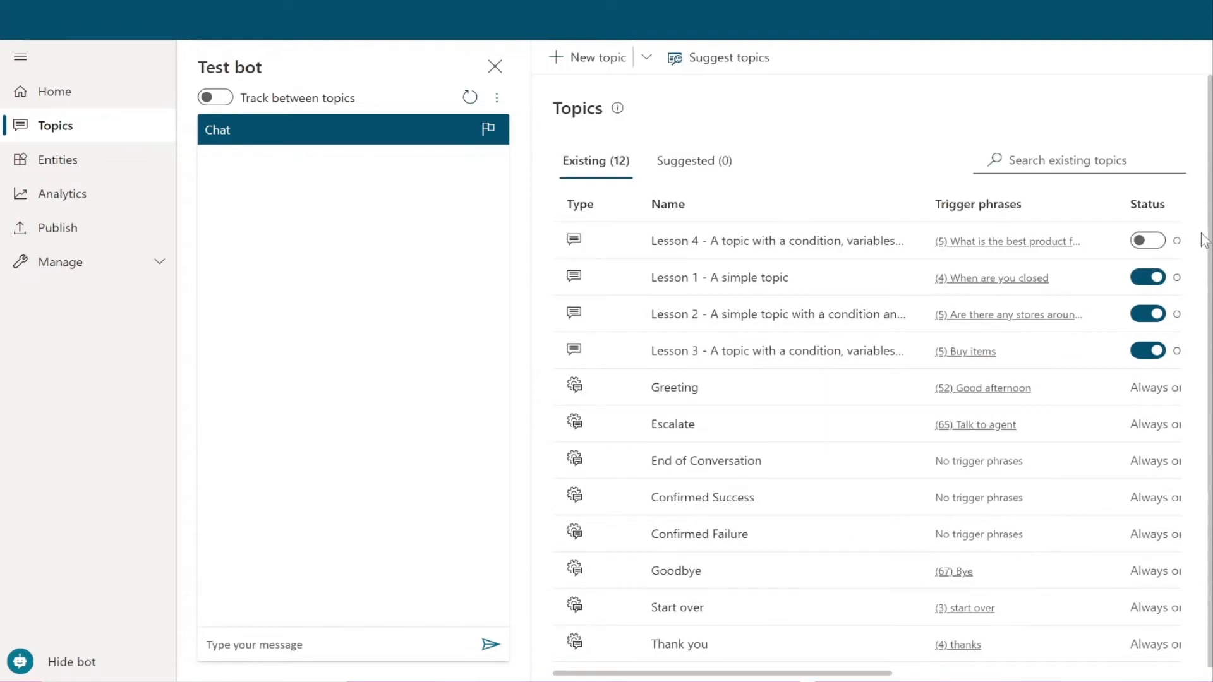
{"action": "left_click", "coordinate": [1148, 280]}
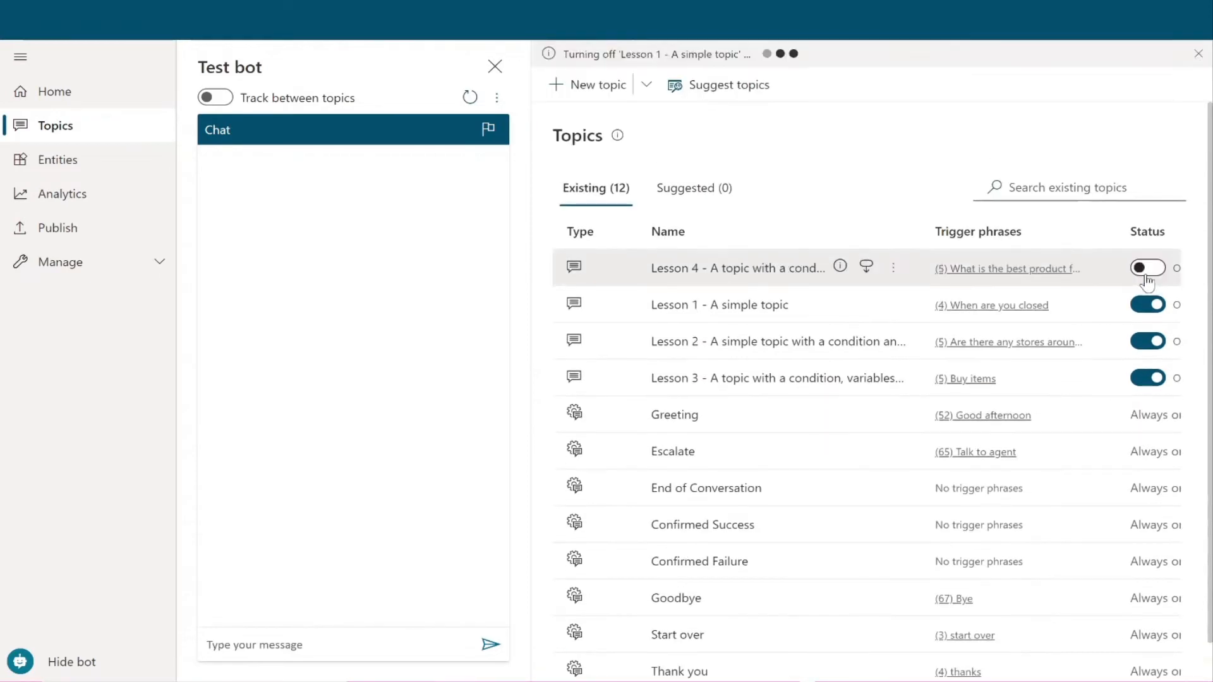
{"action": "left_click", "coordinate": [1158, 342]}
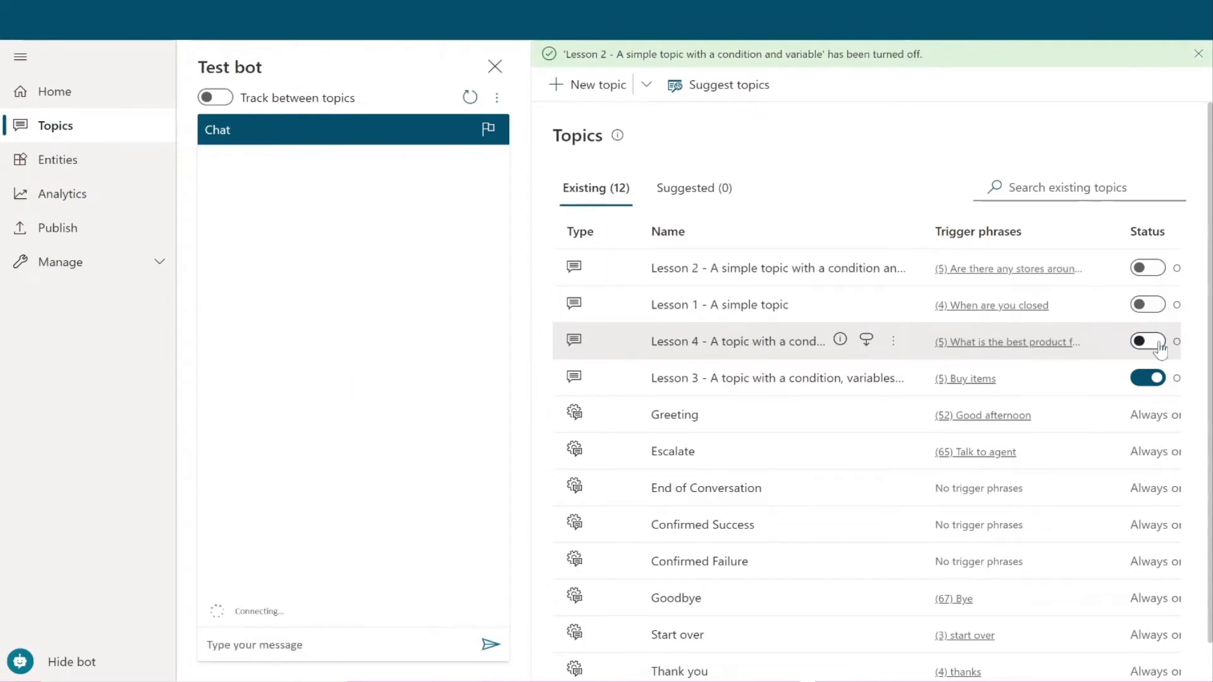
{"action": "left_click", "coordinate": [1152, 382]}
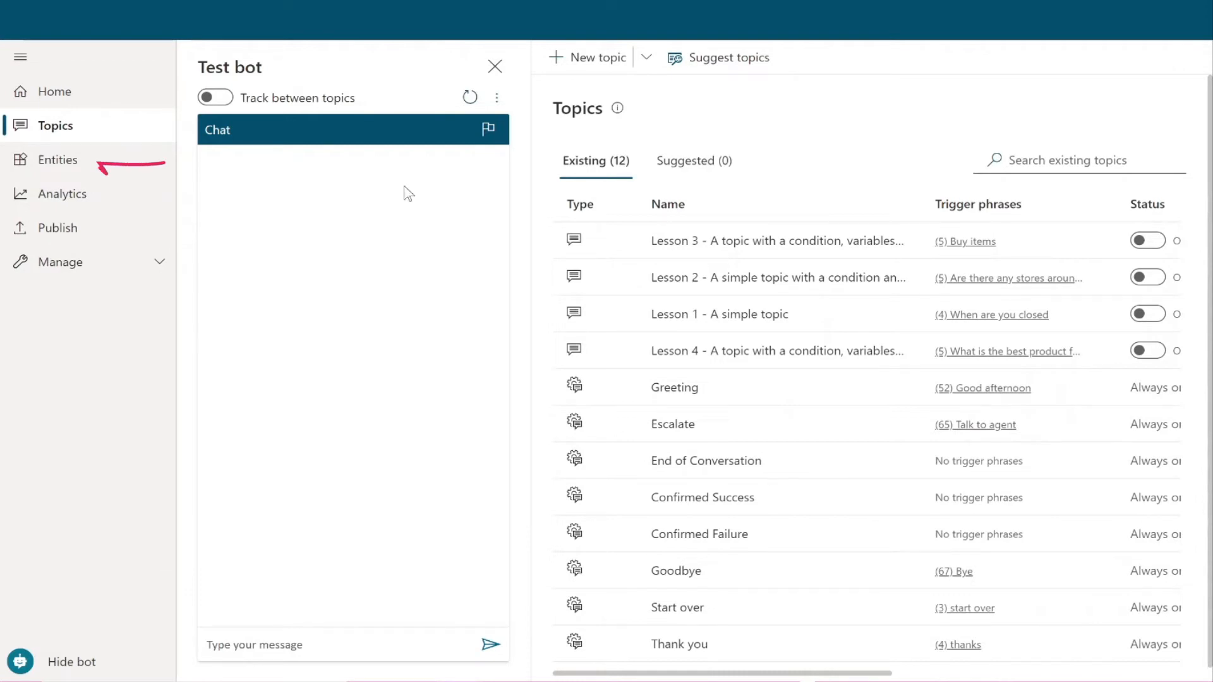
{"action": "left_click", "coordinate": [88, 166]}
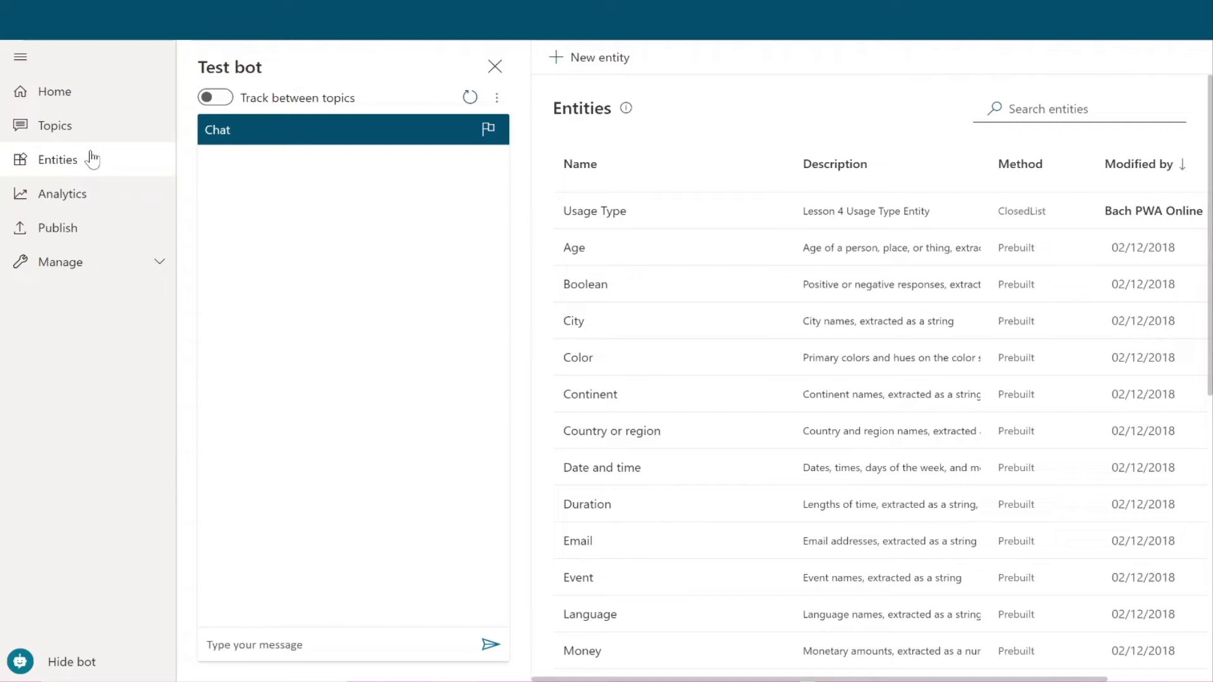
{"action": "scroll", "coordinate": [755, 305], "scroll_direction": "down", "scroll_amount": 2}
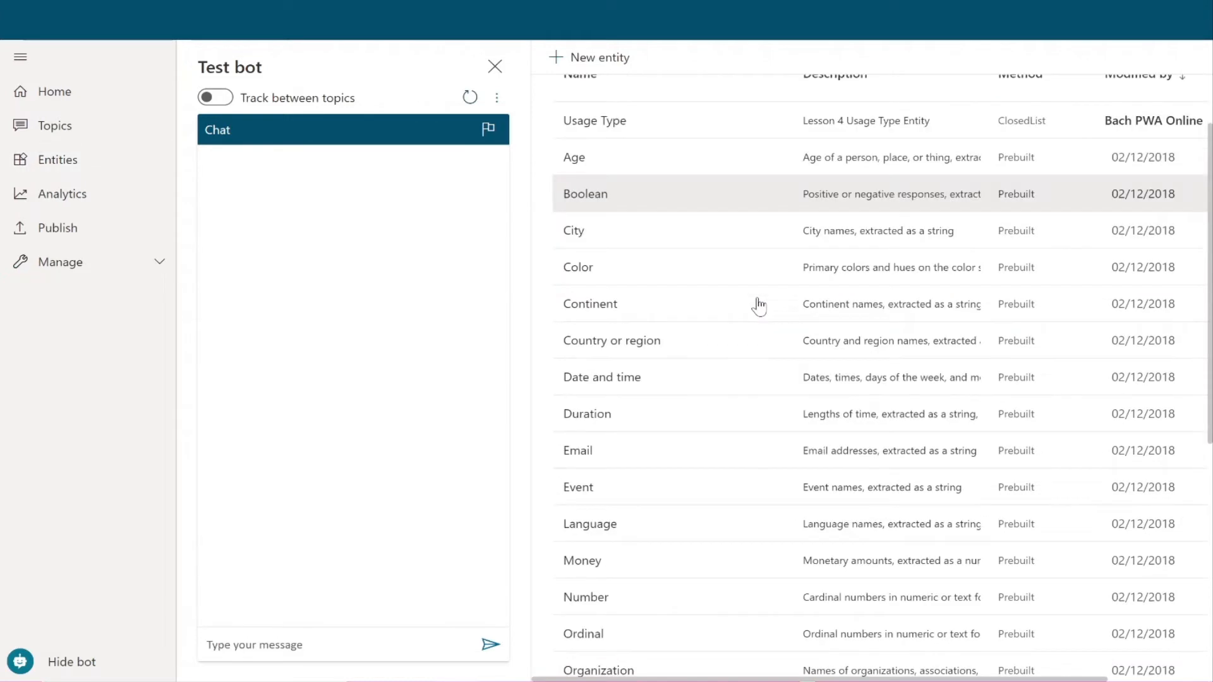
{"action": "scroll", "coordinate": [759, 306], "scroll_direction": "down", "scroll_amount": 5}
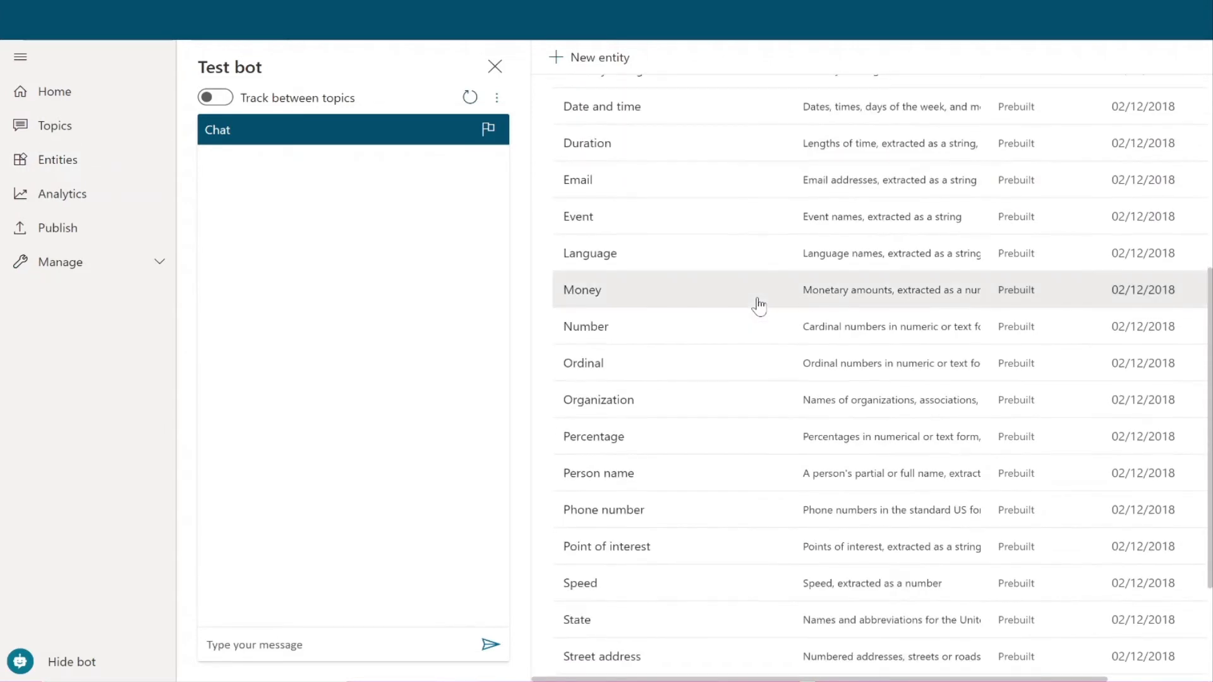
{"action": "scroll", "coordinate": [759, 305], "scroll_direction": "down", "scroll_amount": 3}
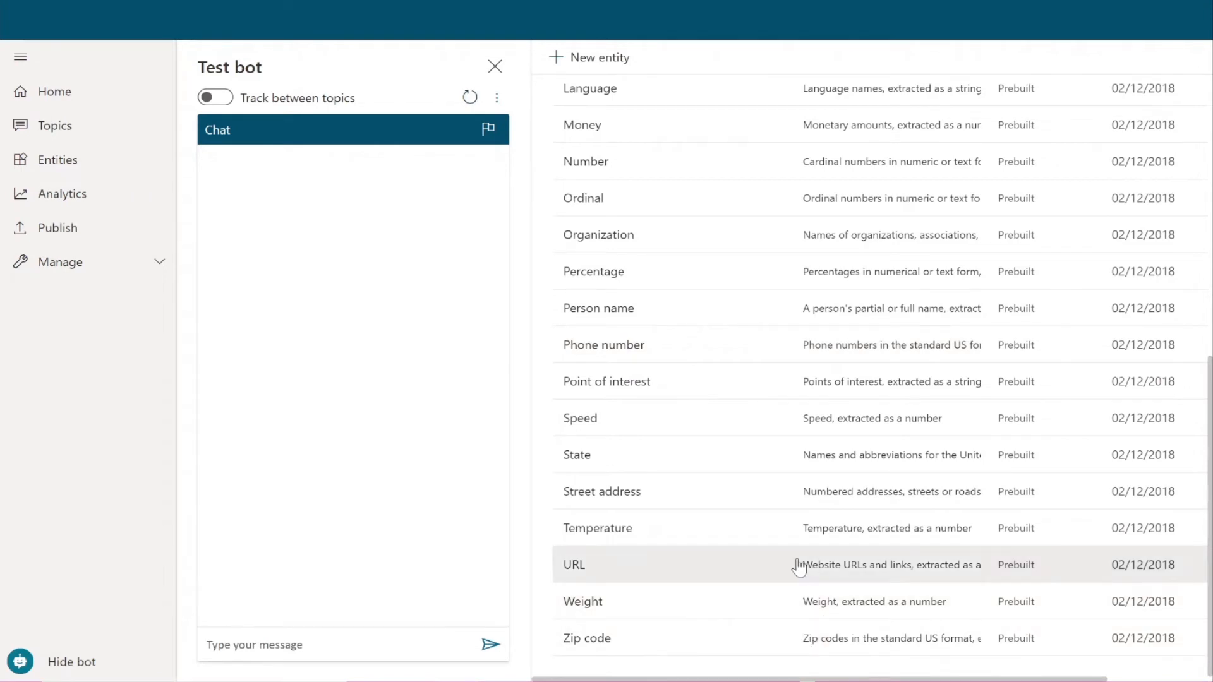
{"action": "scroll", "coordinate": [799, 567], "scroll_direction": "up", "scroll_amount": 3}
{"action": "scroll", "coordinate": [799, 567], "scroll_direction": "up", "scroll_amount": 5}
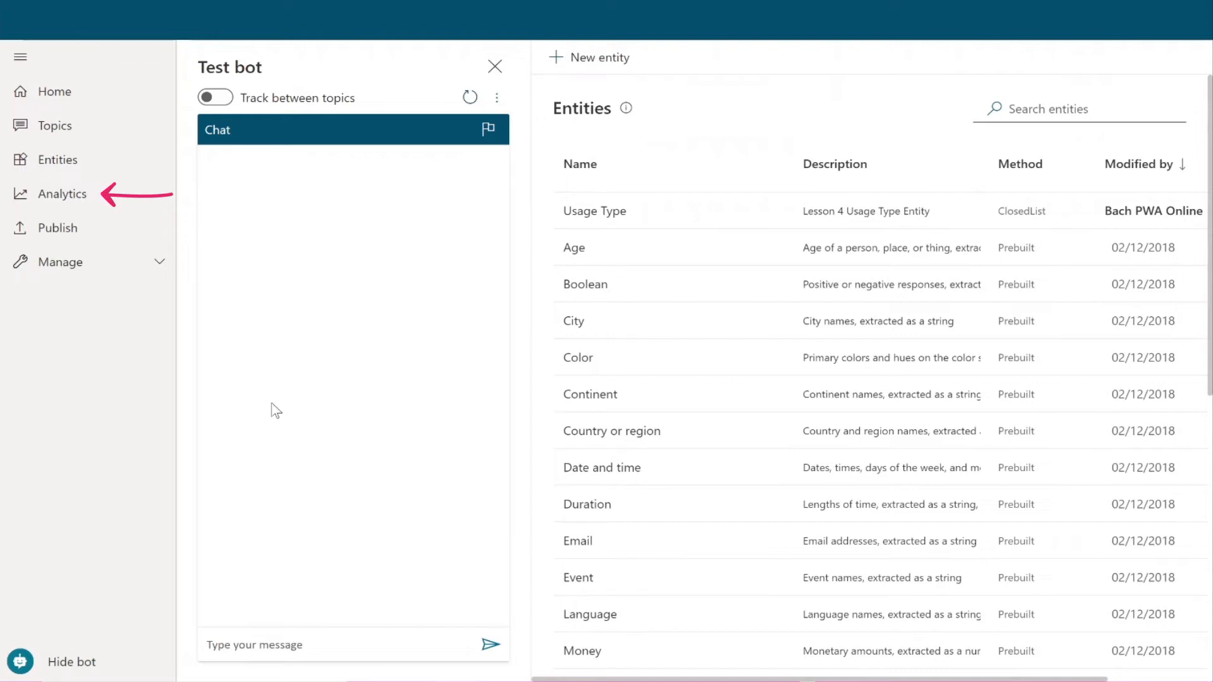
Step: Open HR Bot's Analytics Summary page
{"action": "left_click", "coordinate": [81, 195]}
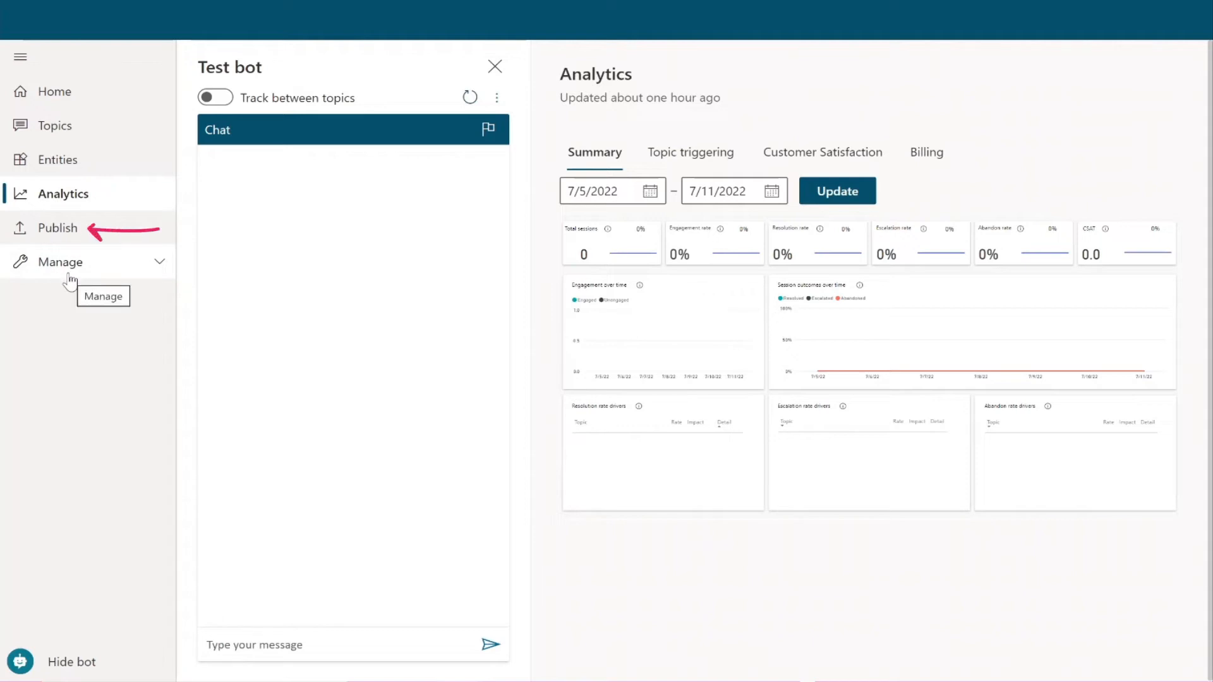
Step: Go to the Publish page and expand and collapse the Manage group in the left pane
{"action": "left_click", "coordinate": [102, 238]}
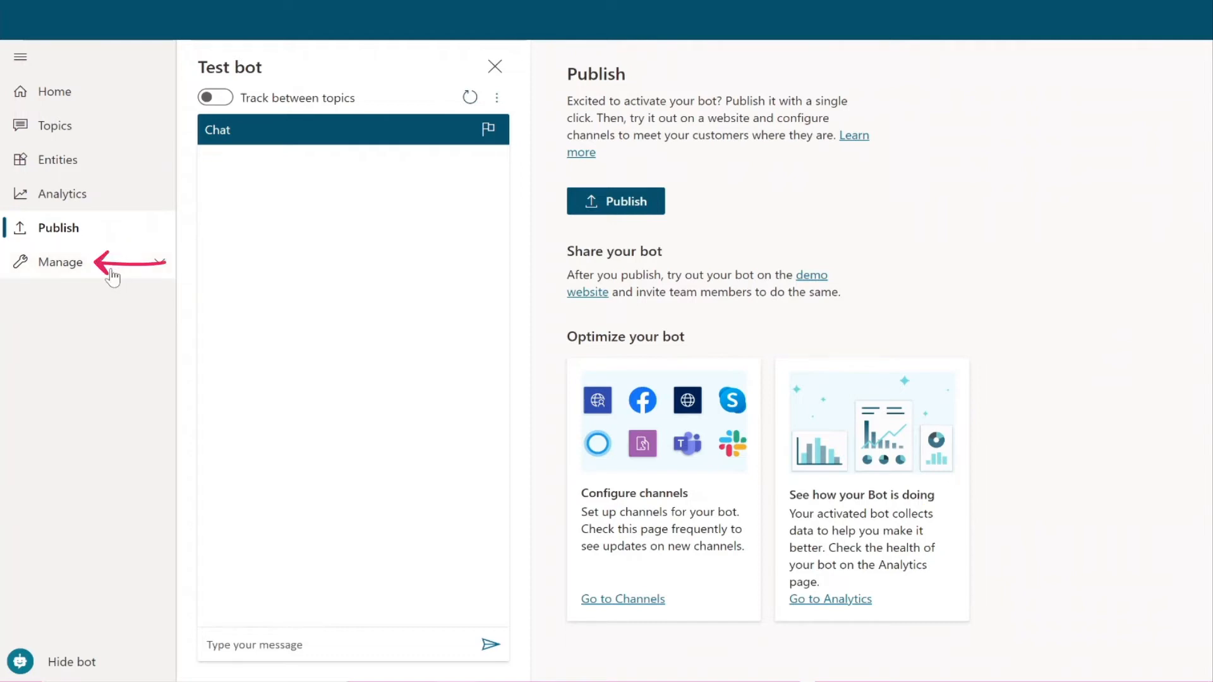
{"action": "left_click", "coordinate": [158, 267]}
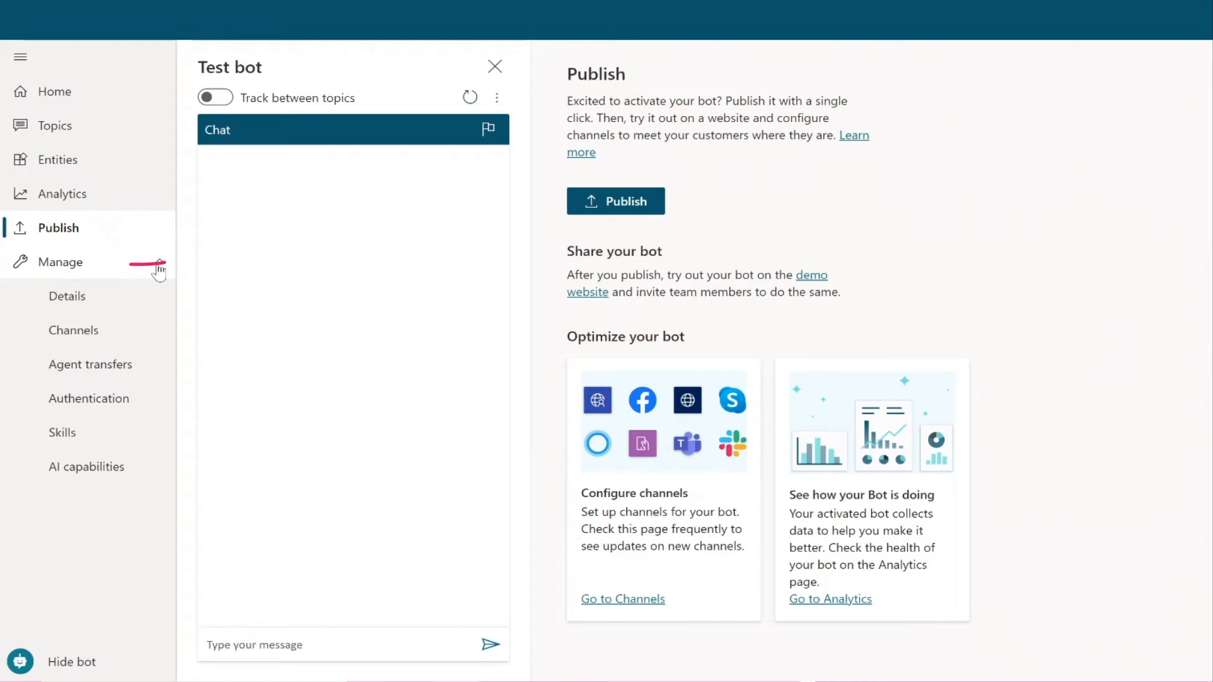
{"action": "left_click", "coordinate": [120, 270]}
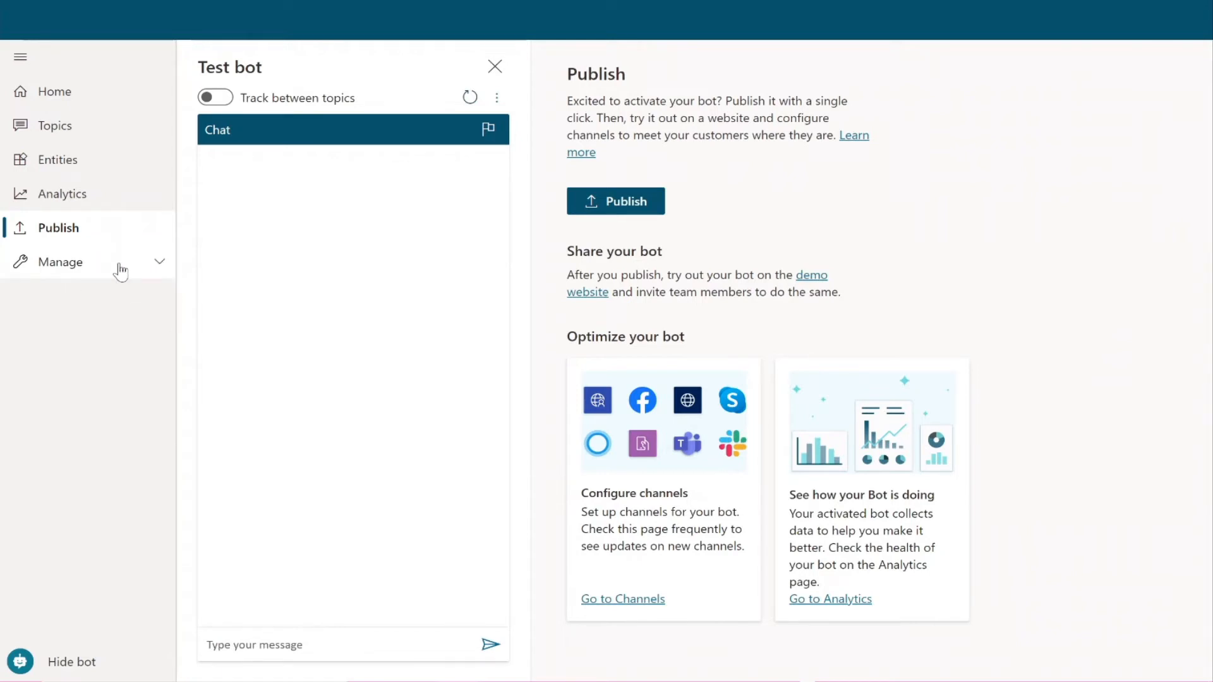
{"action": "left_click", "coordinate": [133, 265]}
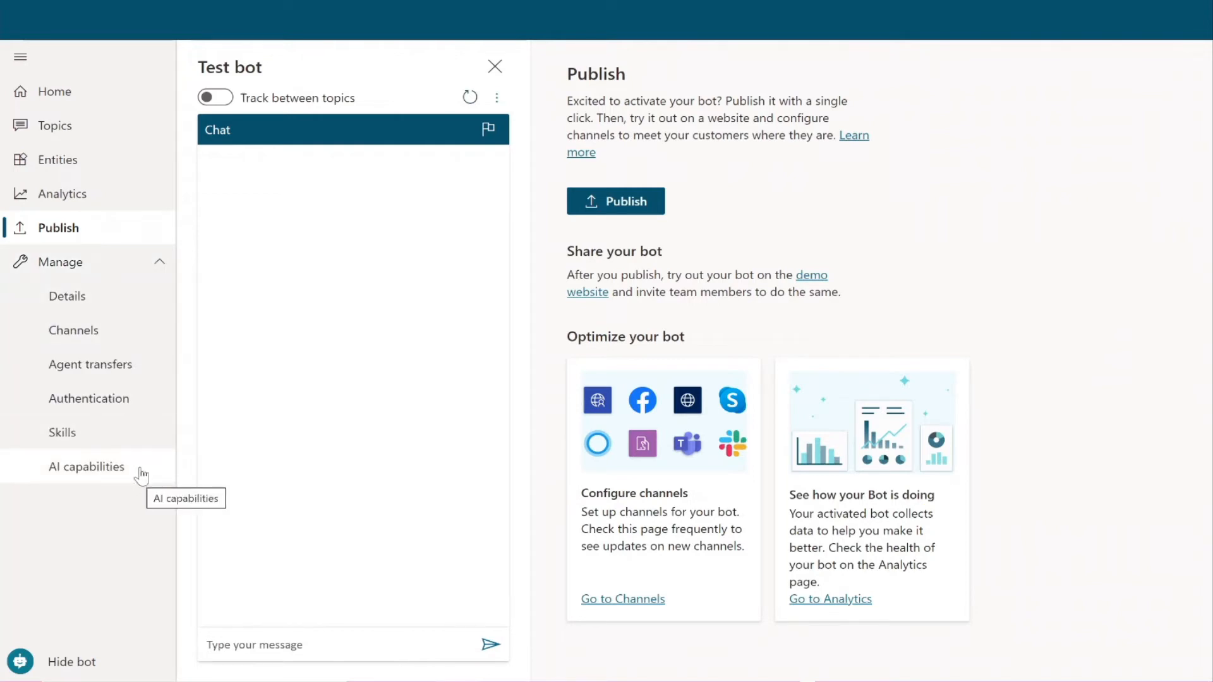
{"action": "left_click", "coordinate": [158, 268]}
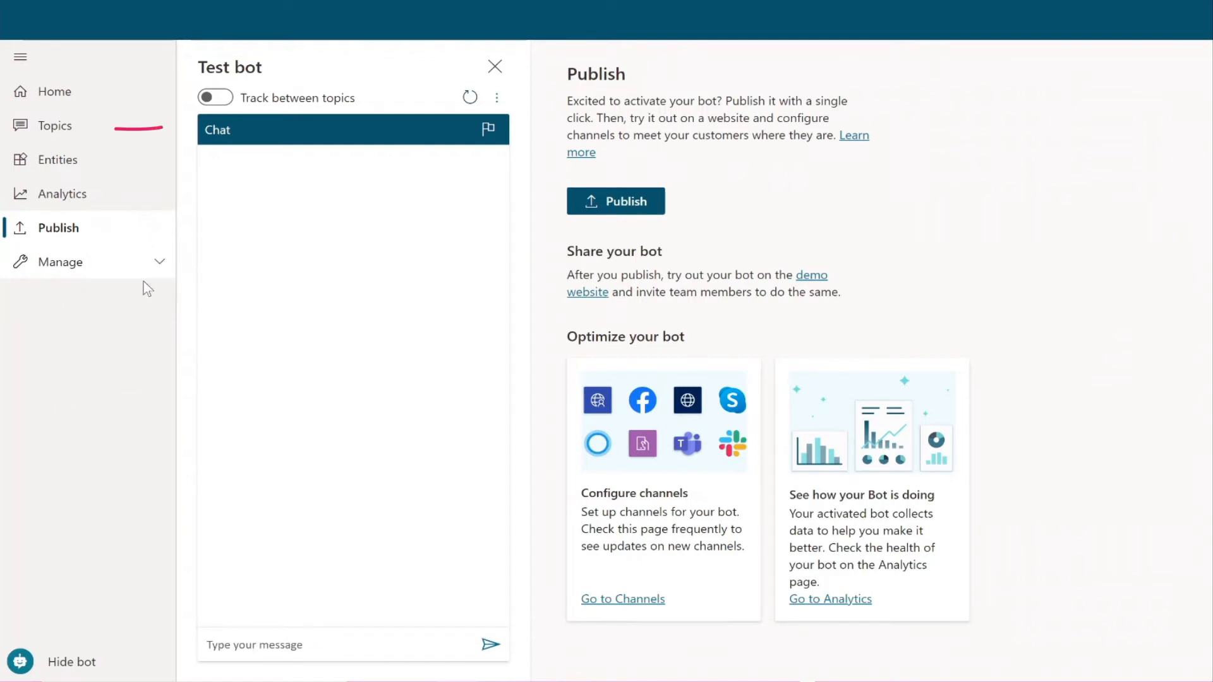
Step: Create a new Untitled topic from the Topics page
{"action": "left_click", "coordinate": [71, 132]}
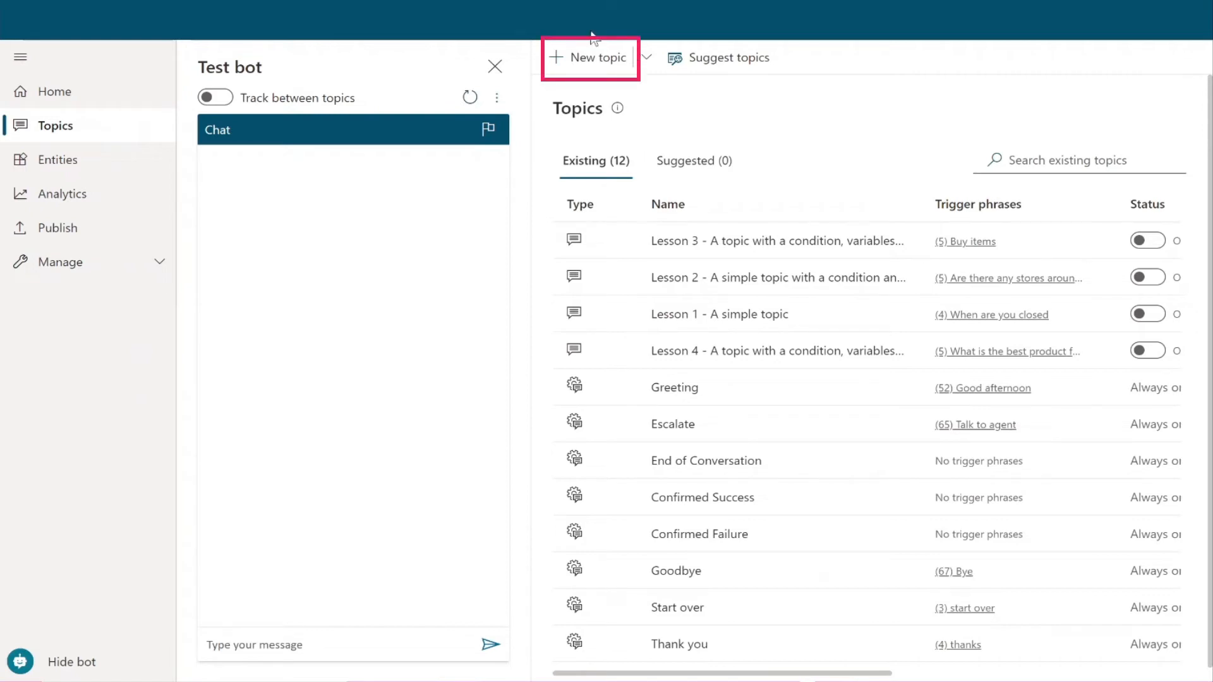
{"action": "left_click", "coordinate": [605, 61]}
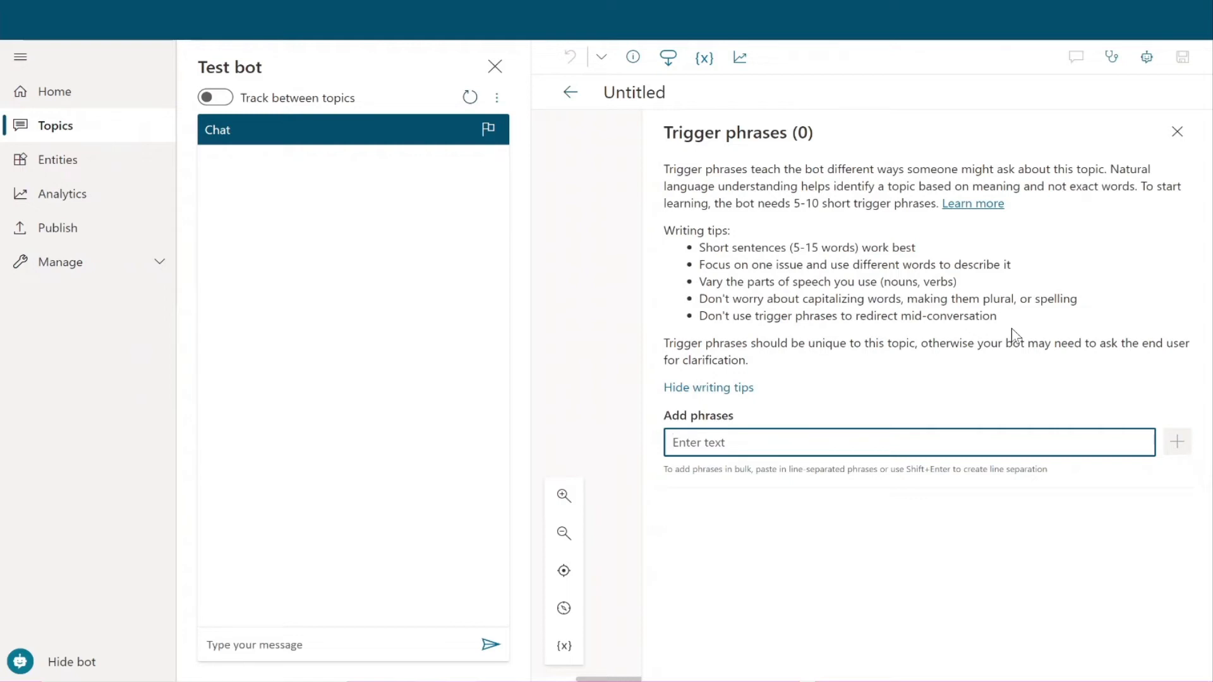
Step: Add trigger phrases 'I want to submit a new expense reimbursement' and 'I need to file my expense reimbursement'
{"action": "type", "text": "I wa"}
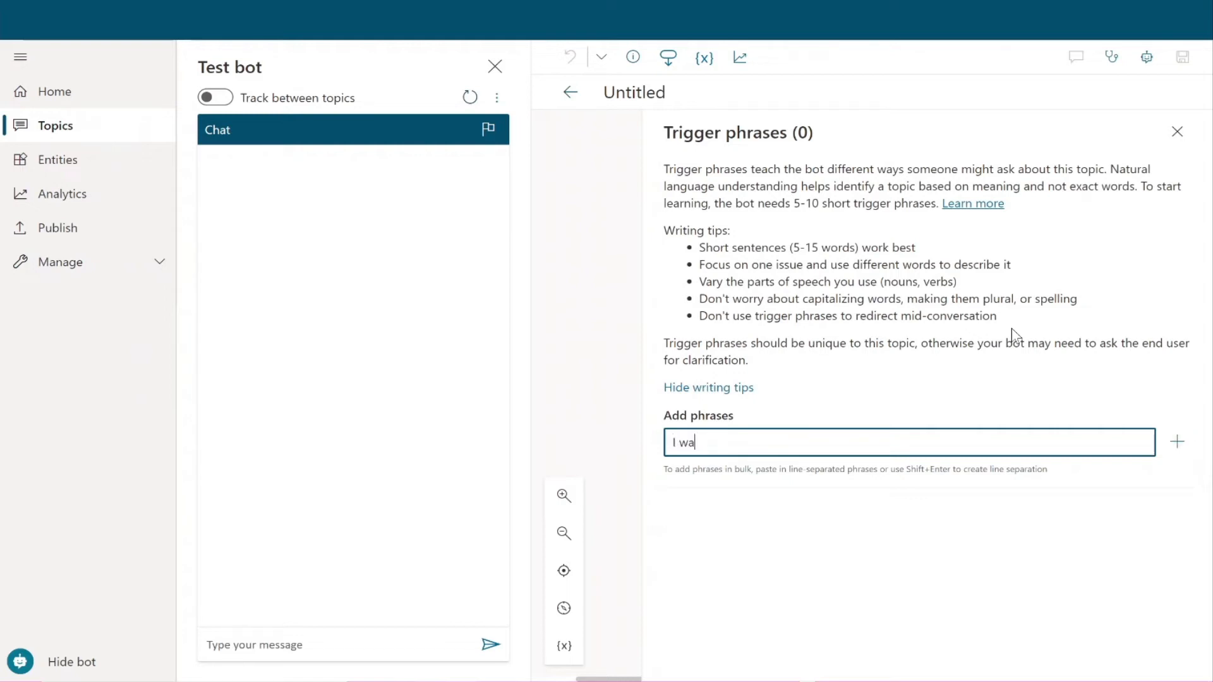
{"action": "type", "text": "nt to submit a new expense reimbursement"}
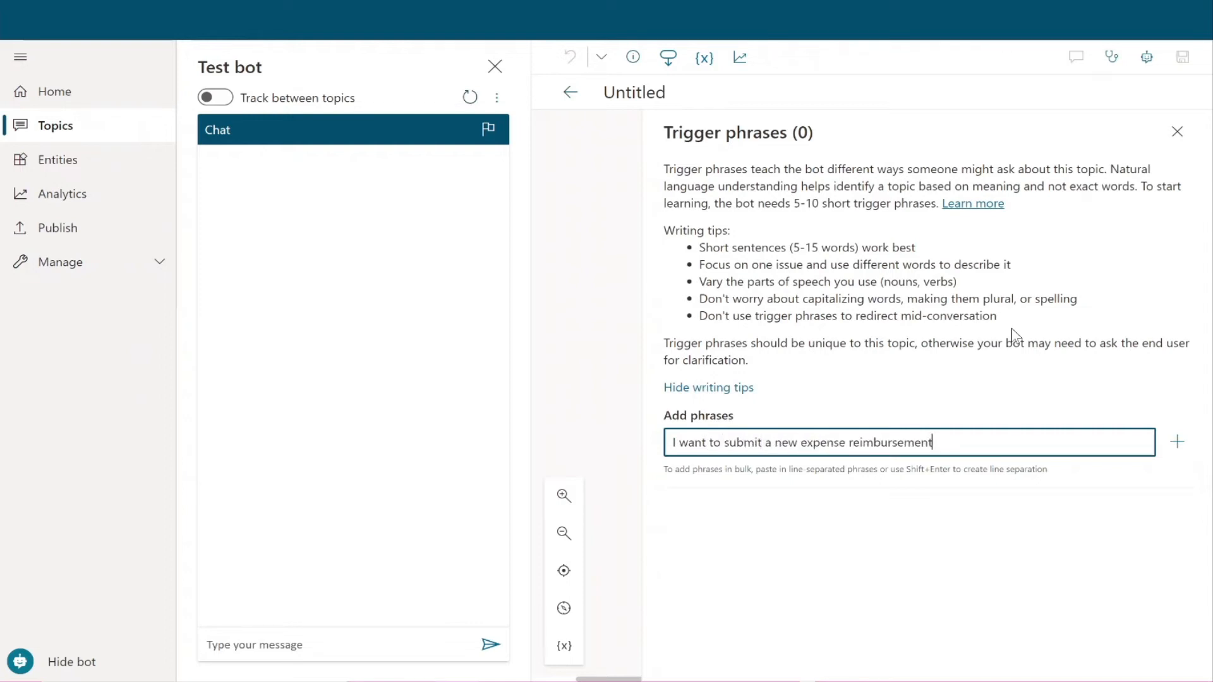
{"action": "key", "text": "Return"}
{"action": "type", "text": "I need to file my expense reimbursement"}
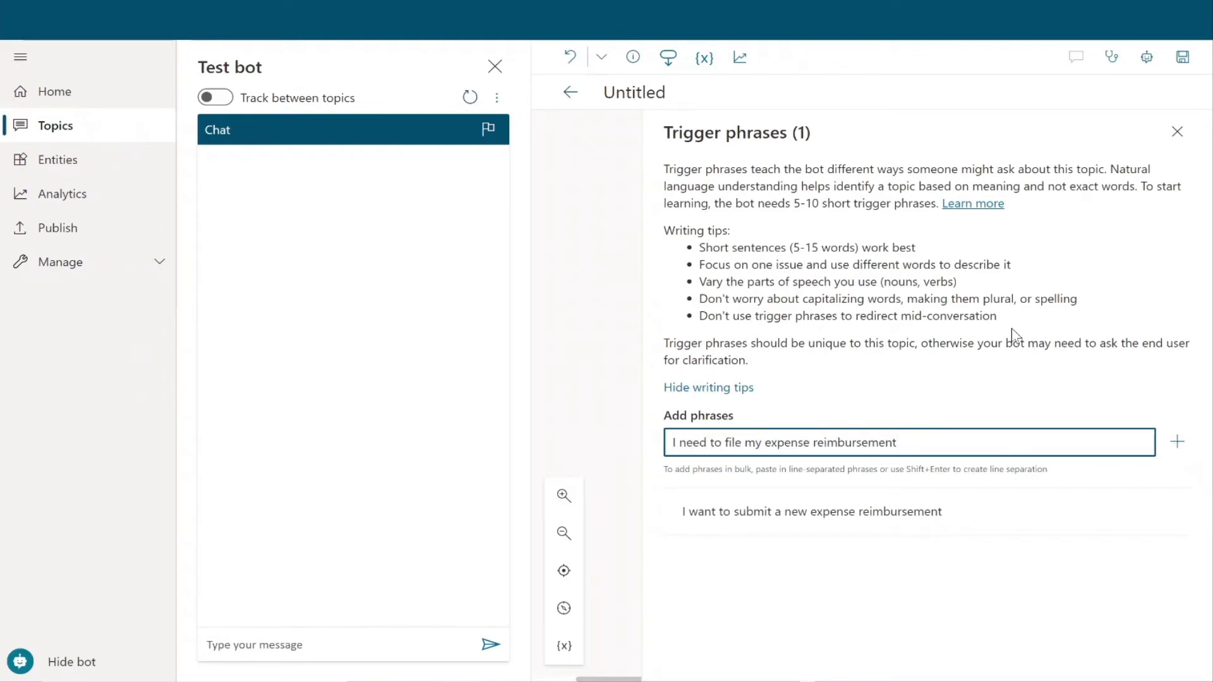
{"action": "key", "text": "Return"}
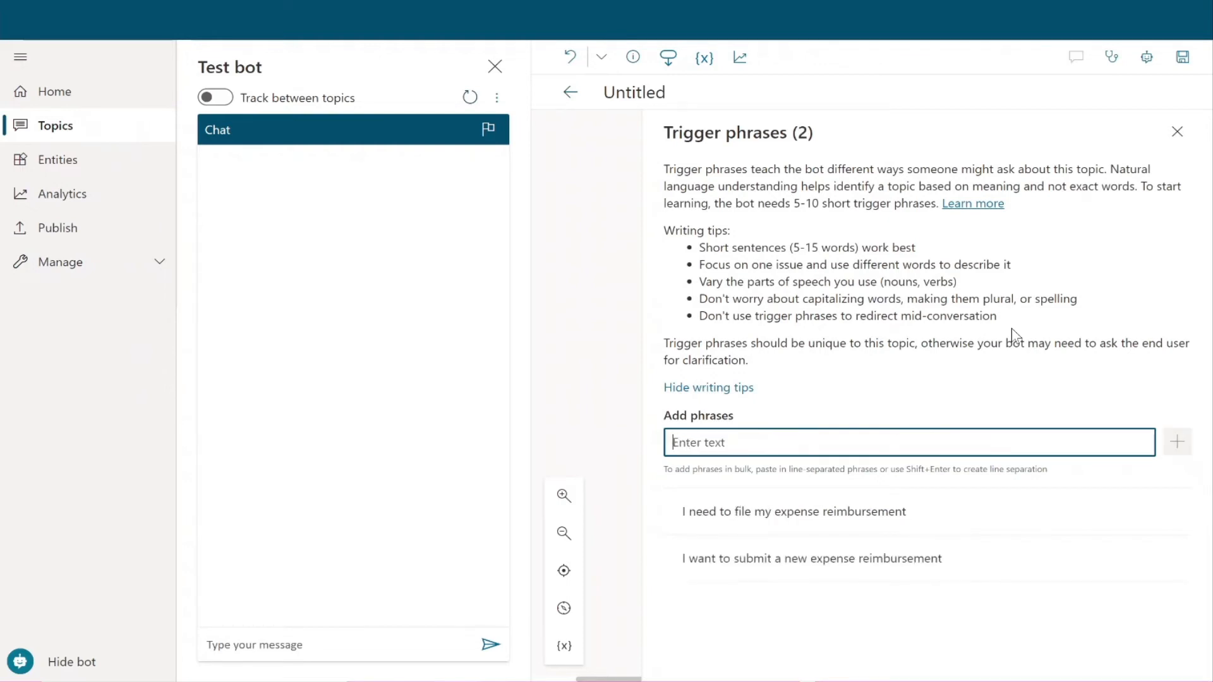
Step: Add the submit-reimbursement question, 'expense reimbursement' and 'I need to be reimbursed for my expenses' as trigger phrases
{"action": "type", "text": "How"}
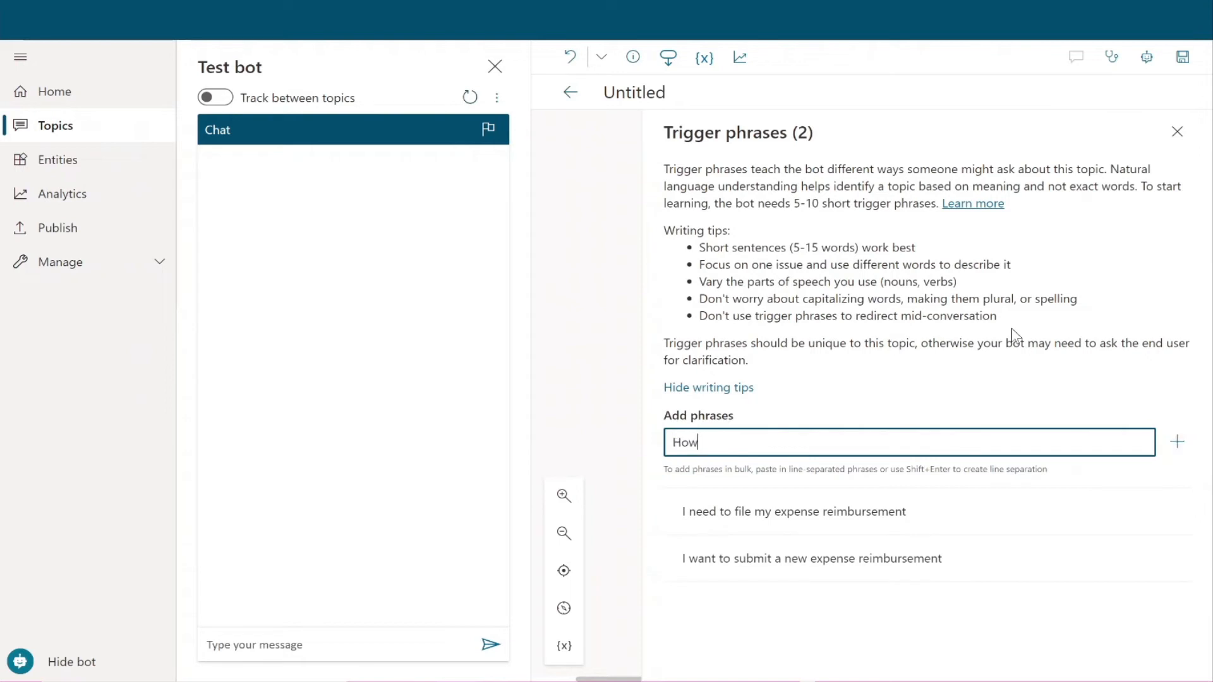
{"action": "type", "text": " can I submi"}
{"action": "key", "text": "BackSpace"}
{"action": "type", "text": "I submit reimbursement "}
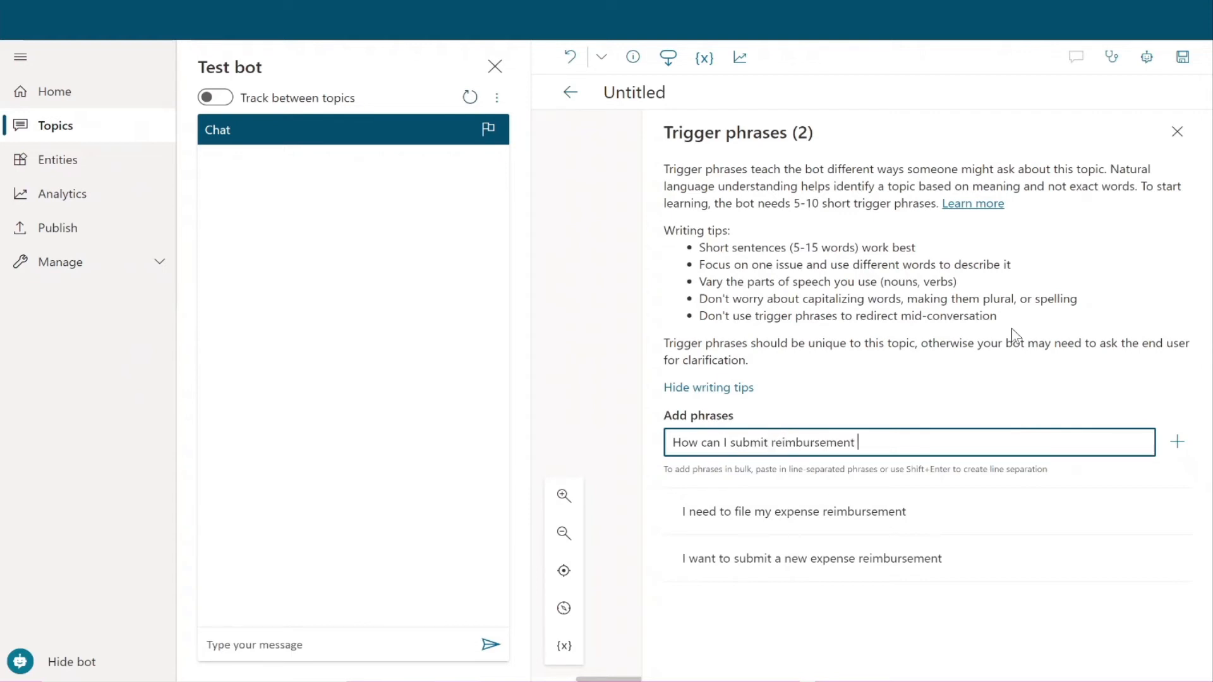
{"action": "type", "text": "for expenses?"}
{"action": "key", "text": "Return"}
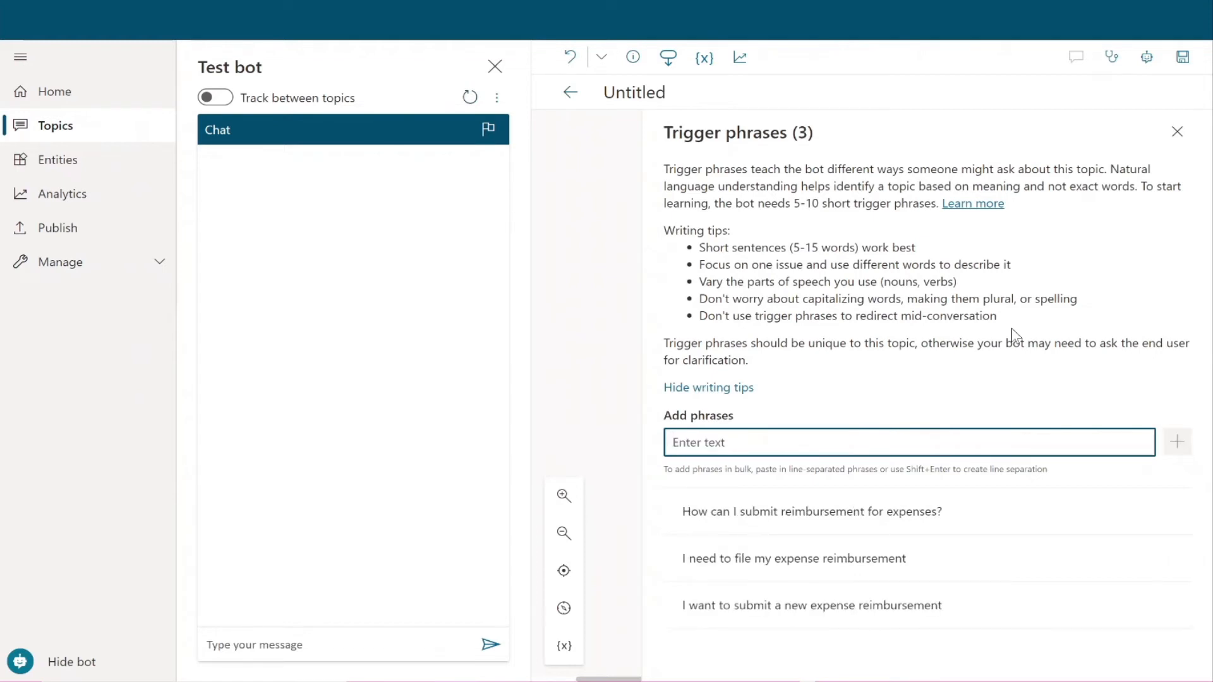
{"action": "type", "text": "expense reimbursement"}
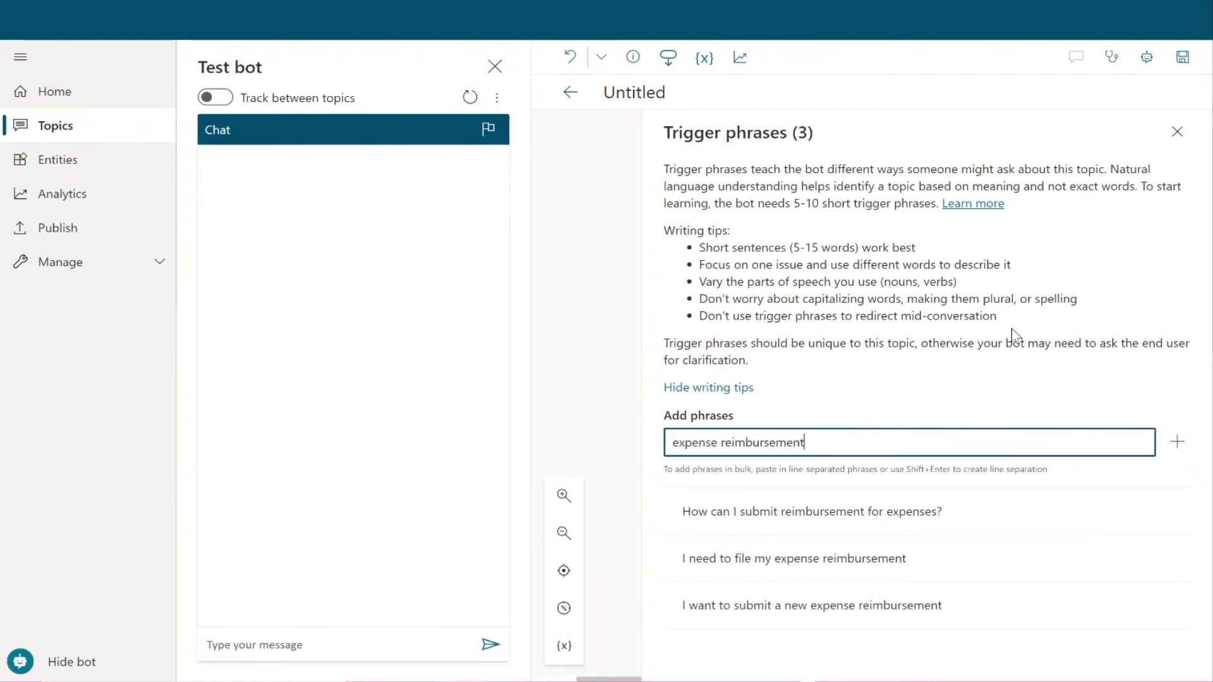
{"action": "key", "text": "Return"}
{"action": "type", "text": "I need to be rei"}
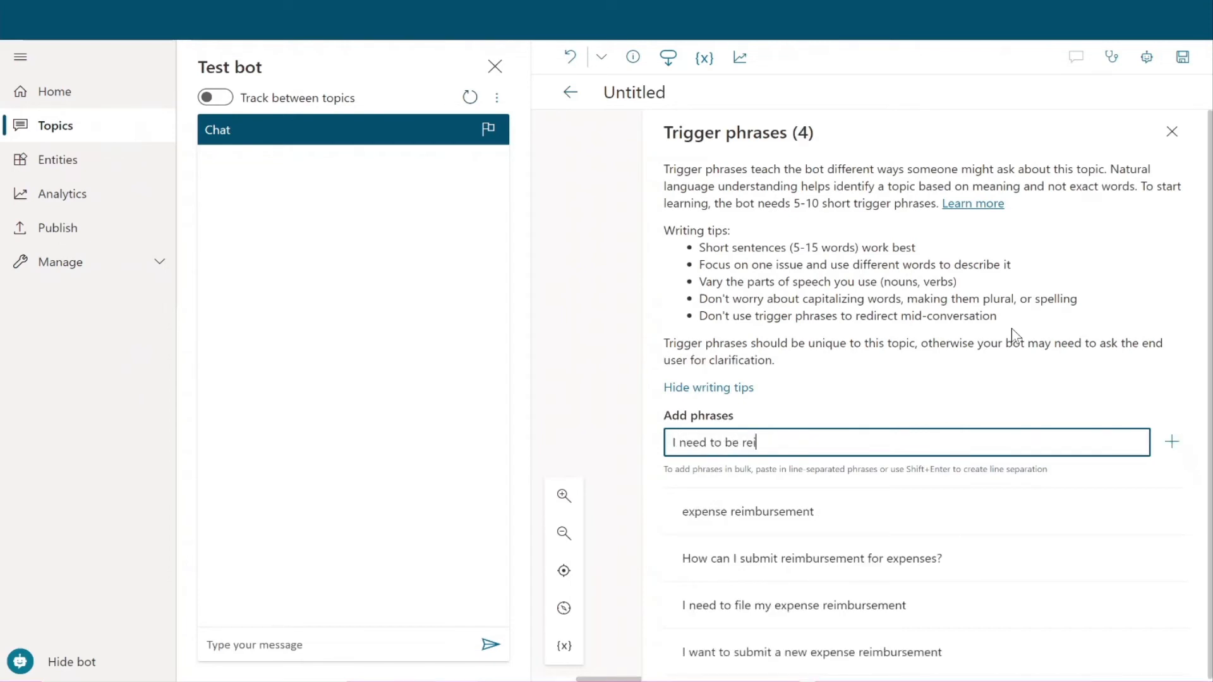
{"action": "type", "text": "mbursed for my expenses"}
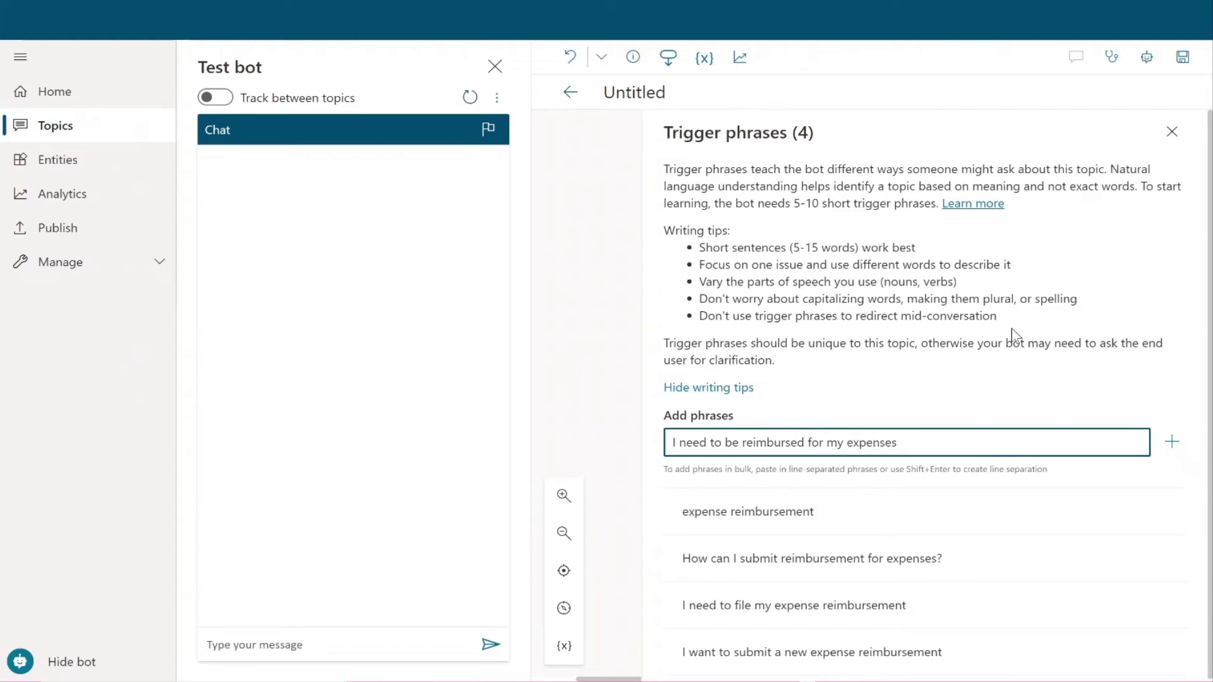
{"action": "key", "text": "Return"}
{"action": "scroll", "coordinate": [988, 316], "scroll_direction": "down", "scroll_amount": 1}
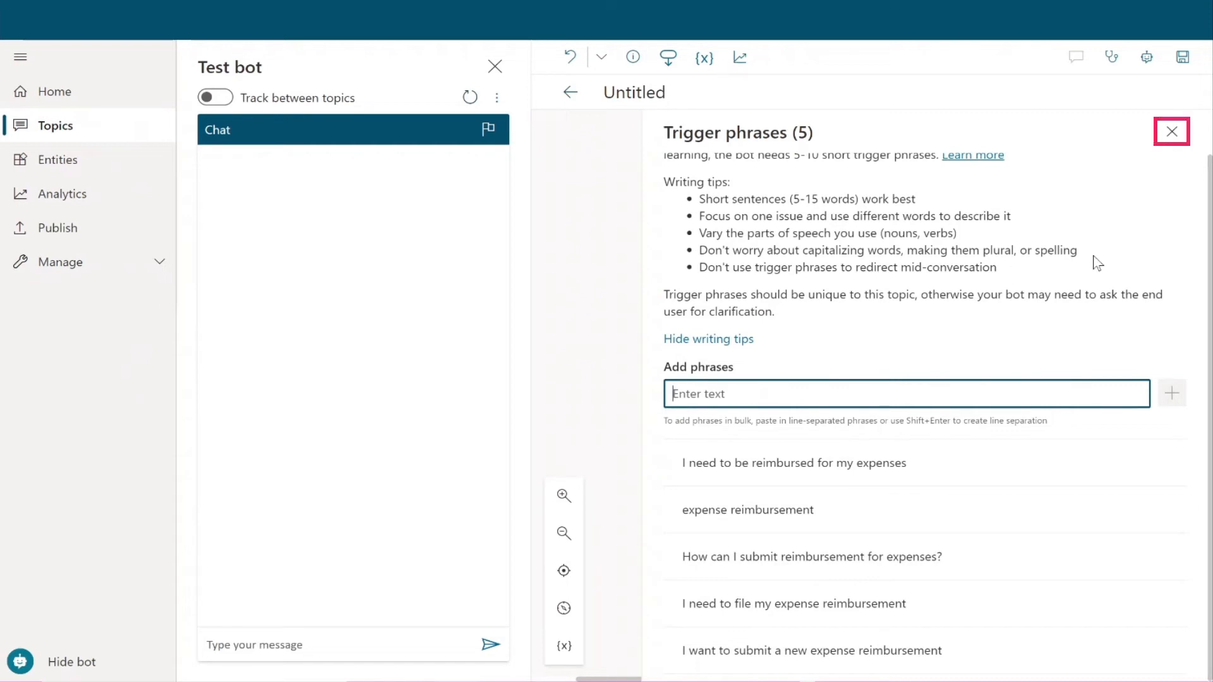
Step: Rename the Untitled topic to 'Expense reimbursement', with a capital E
{"action": "left_click", "coordinate": [1172, 131]}
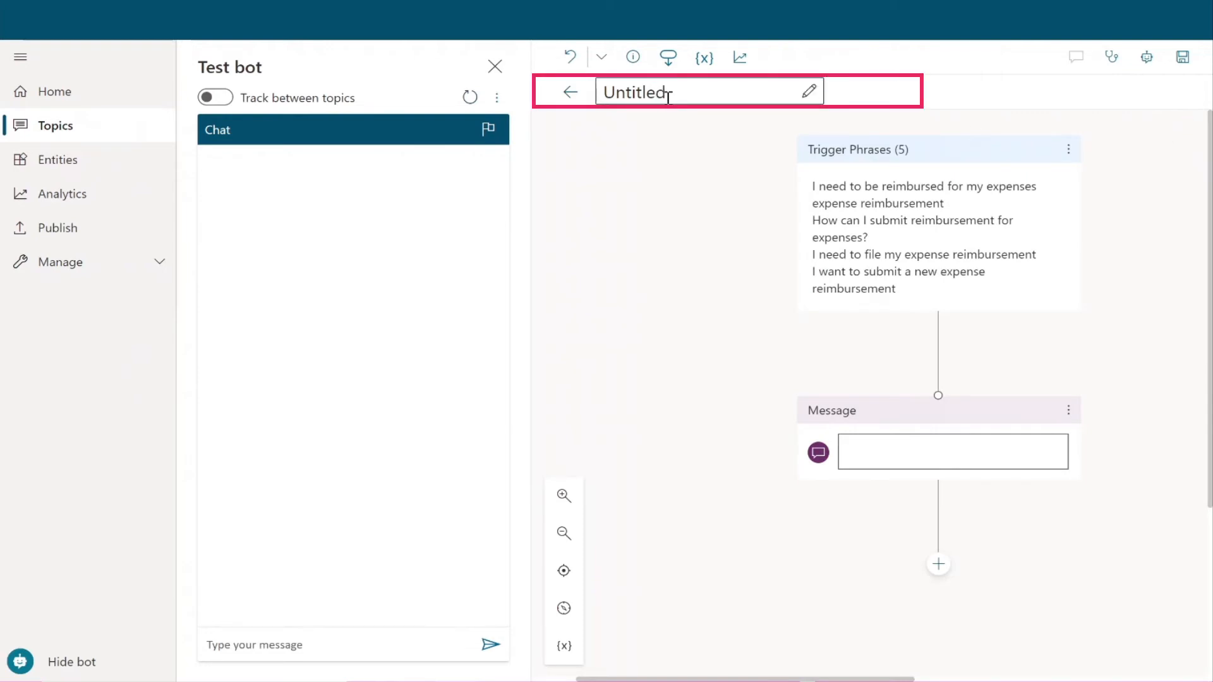
{"action": "left_click_drag", "start_coordinate": [668, 94], "coordinate": [596, 92]}
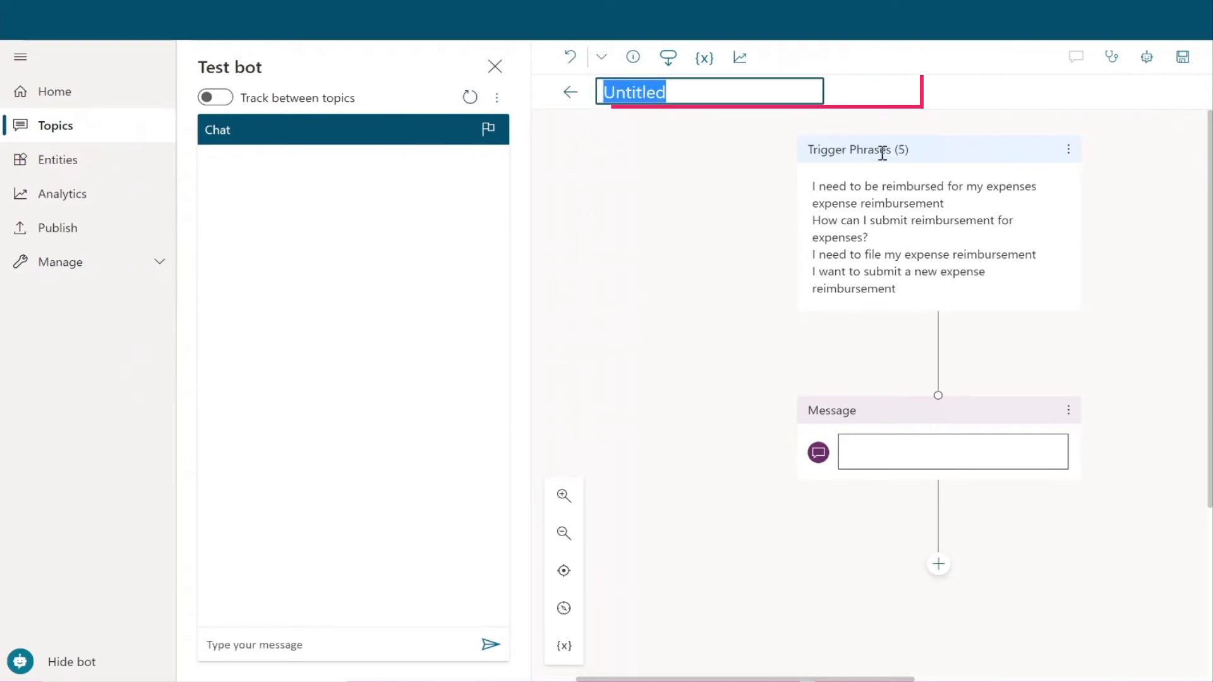
{"action": "type", "text": "expense reimbursement"}
{"action": "left_click", "coordinate": [611, 92]}
{"action": "key", "text": "BackSpace"}
{"action": "type", "text": "E"}
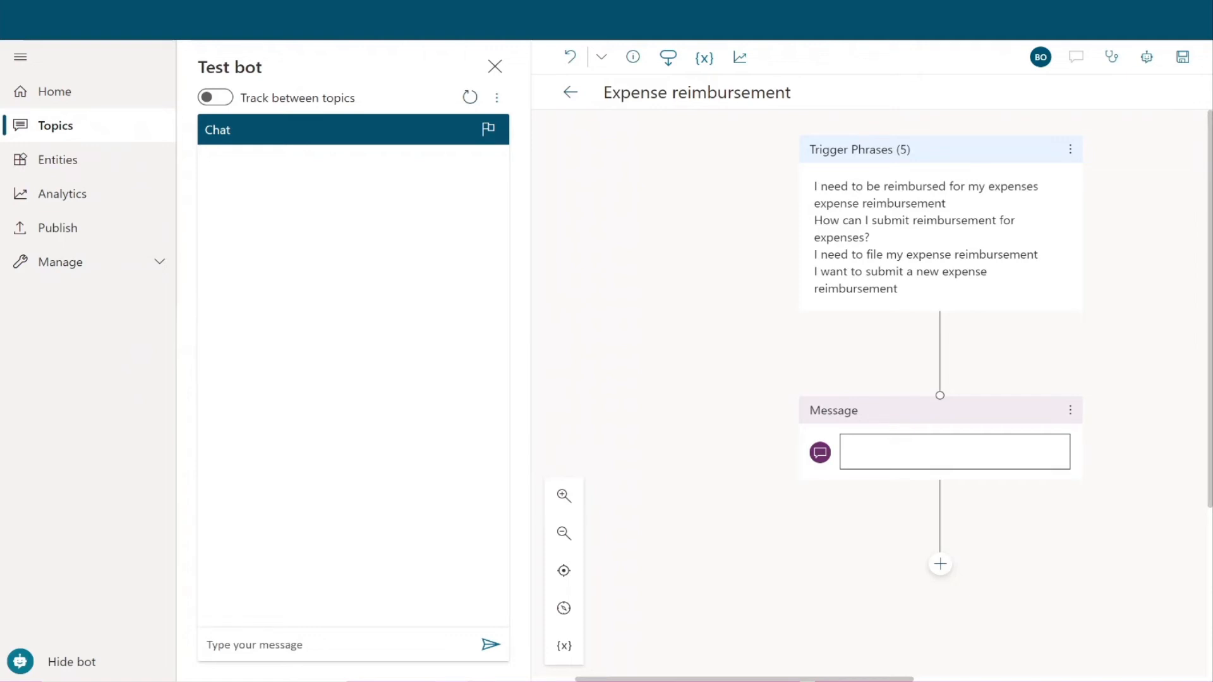
Step: Write 'To file a new expense reimbursement, please use our PowerApps to submit.' and hyperlink 'please use our PowerApps'
{"action": "left_click", "coordinate": [946, 453]}
{"action": "type", "text": "To file a new expense reimbursement, please use our PowerApps to submit."}
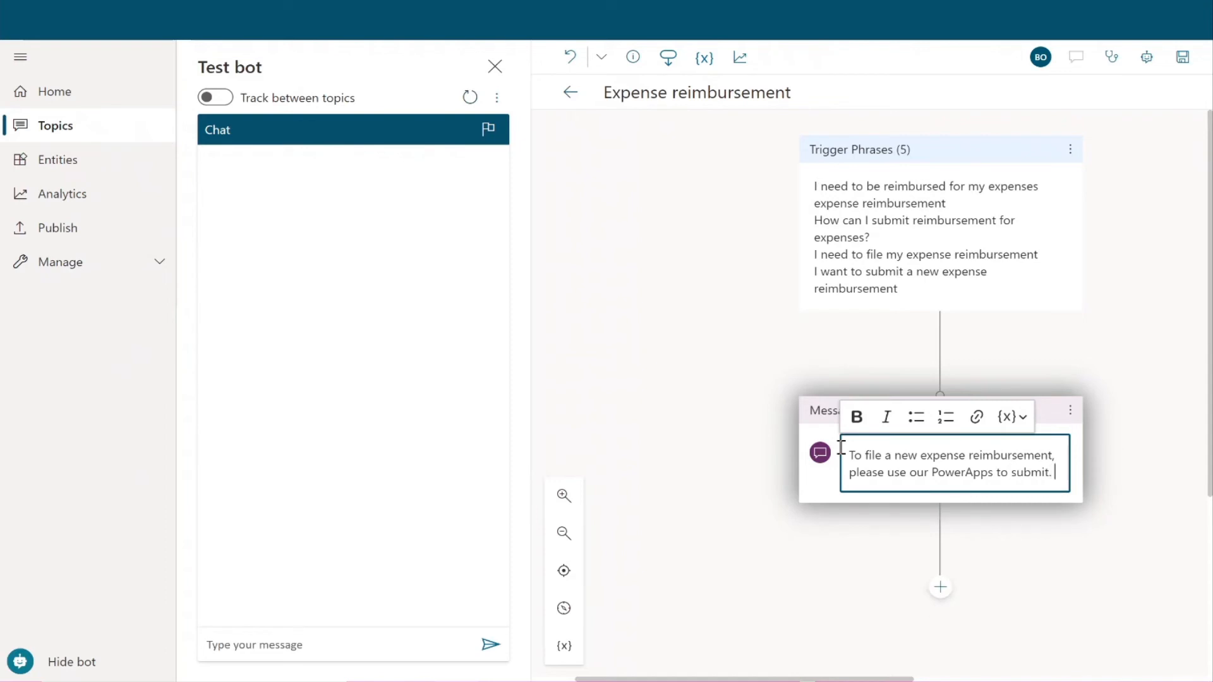
{"action": "left_click_drag", "start_coordinate": [850, 472], "coordinate": [996, 469]}
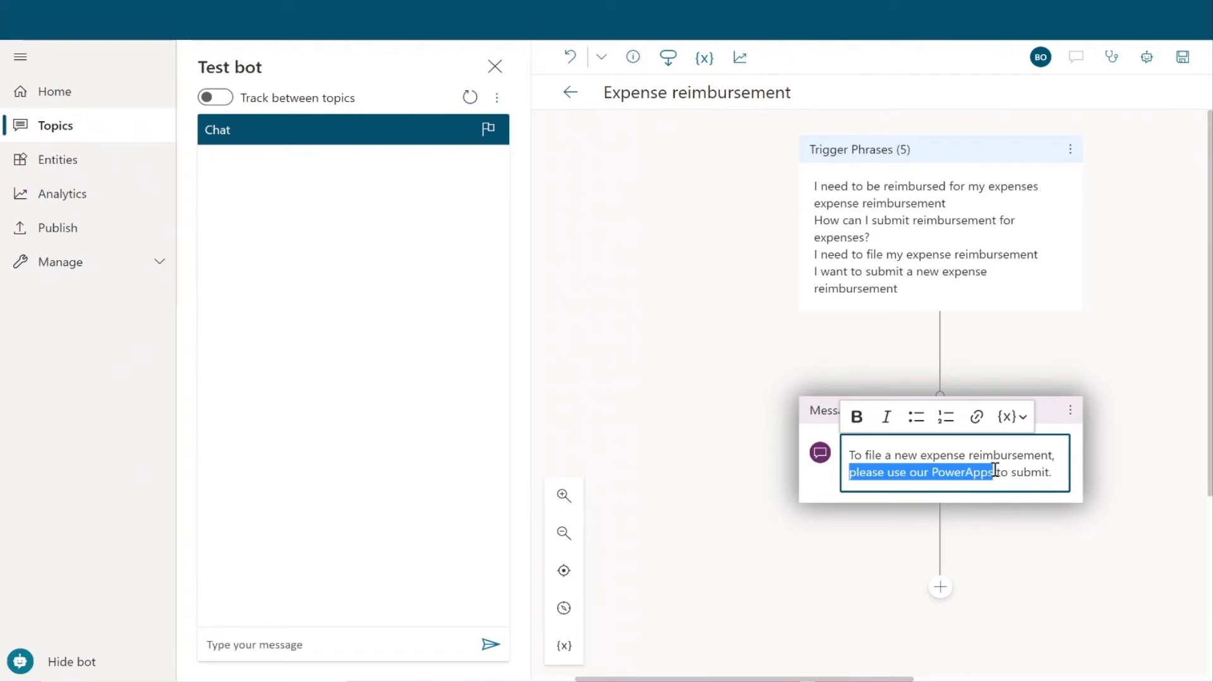
{"action": "key", "text": "ctrl+v"}
{"action": "left_click", "coordinate": [1064, 482]}
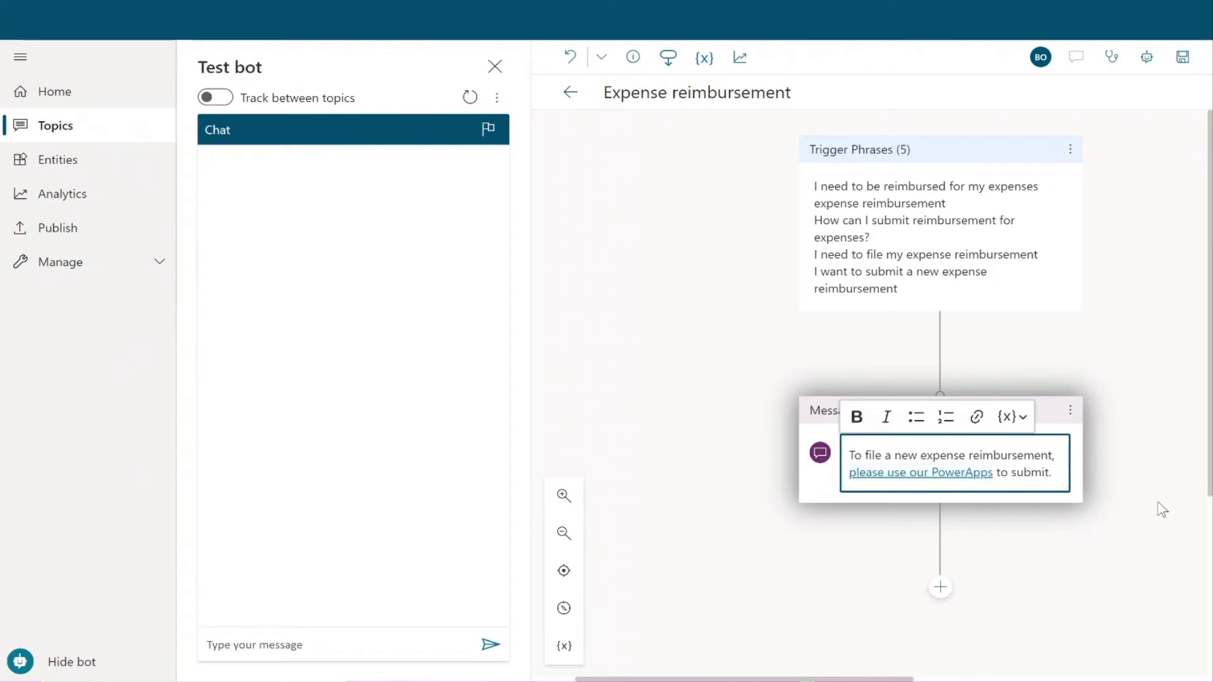
{"action": "left_click", "coordinate": [1160, 504]}
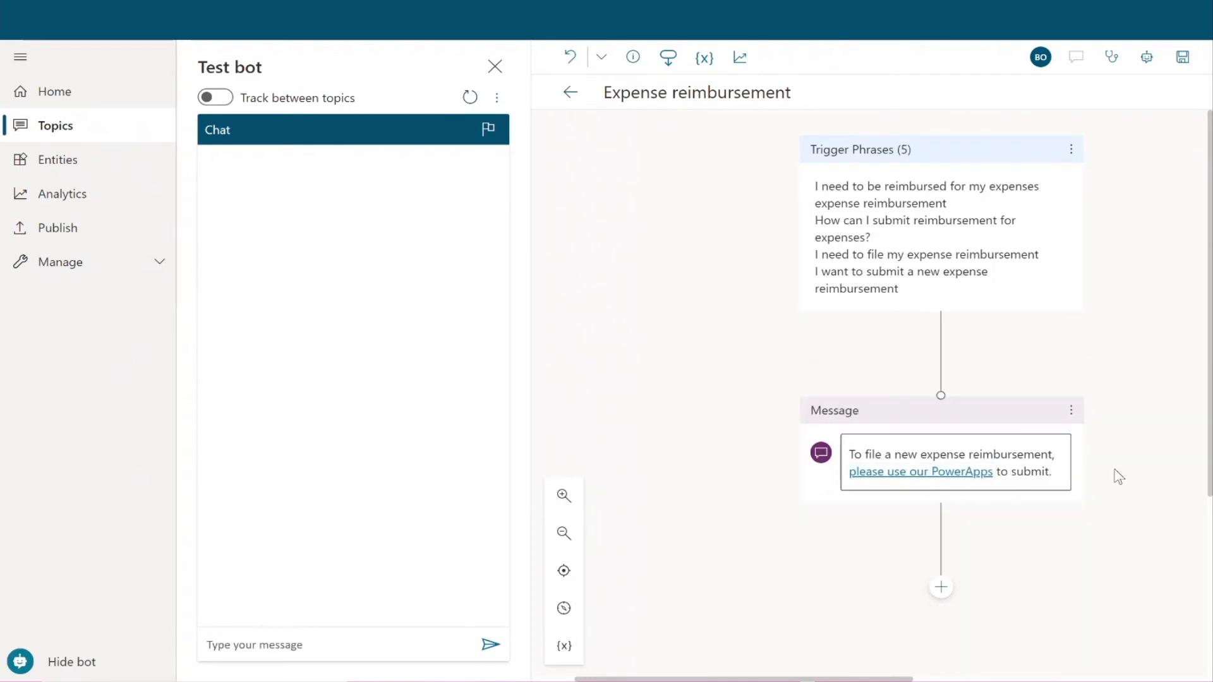
{"action": "scroll", "coordinate": [1106, 478], "scroll_direction": "down", "scroll_amount": 3}
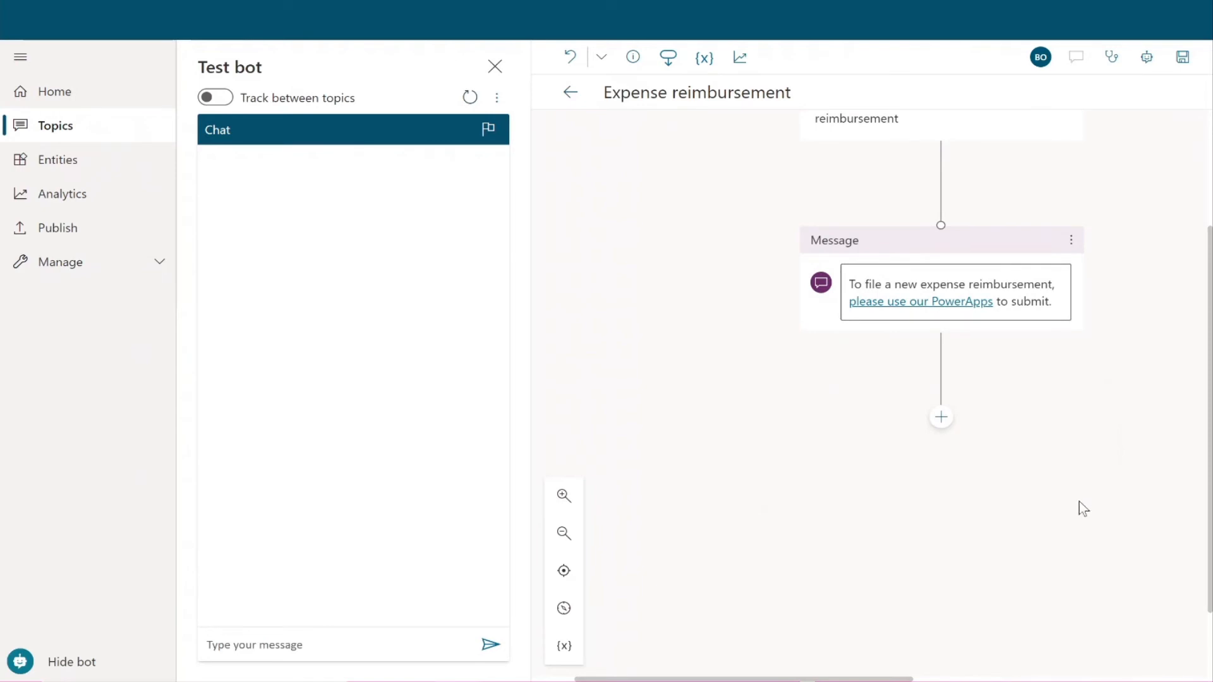
Step: Add an End with survey node after the Message node and save the topic
{"action": "left_click", "coordinate": [940, 418]}
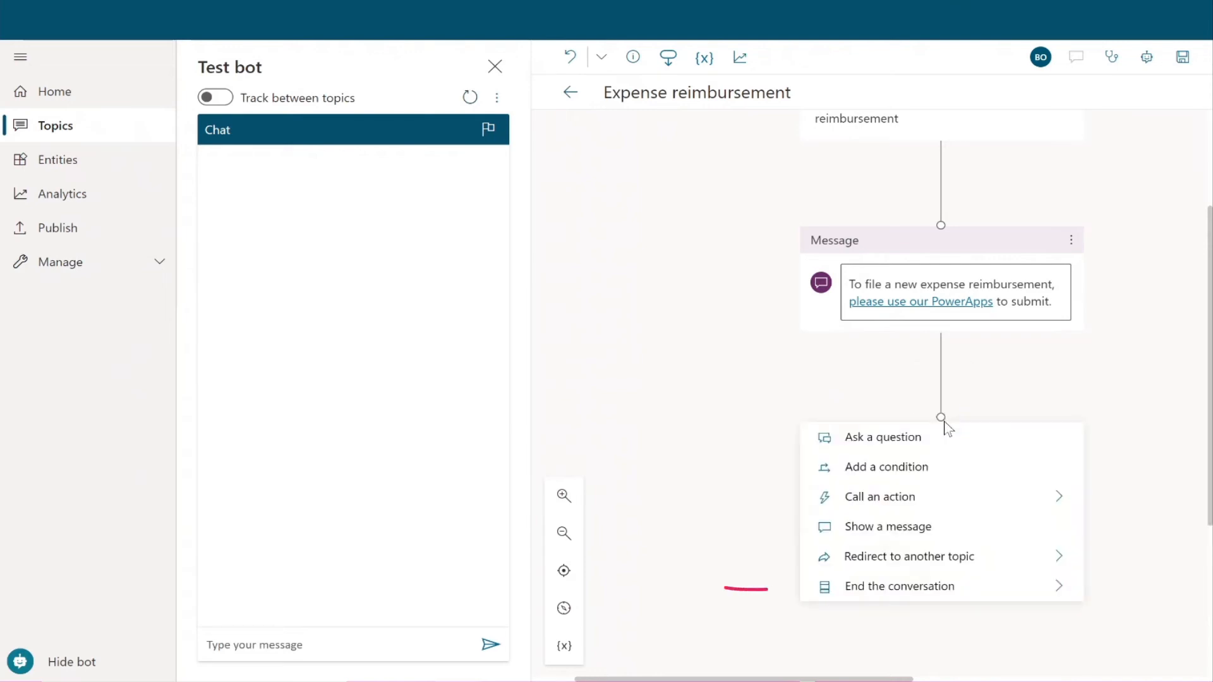
{"action": "mouse_move", "coordinate": [997, 590]}
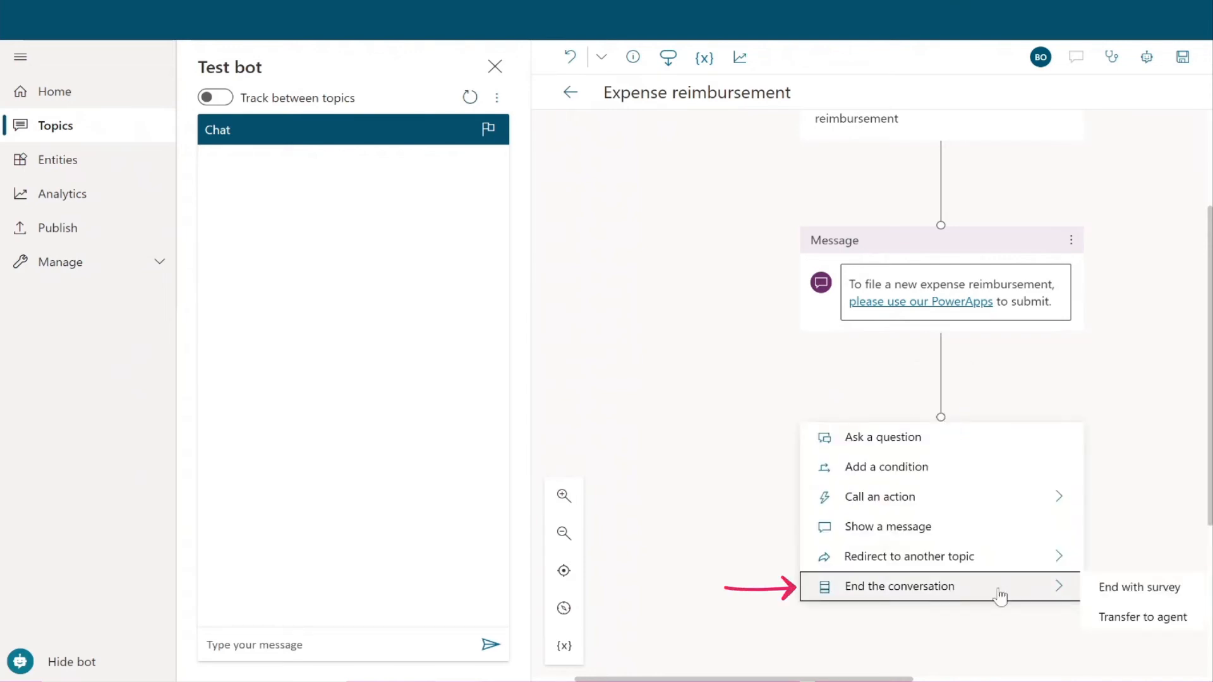
{"action": "left_click", "coordinate": [1122, 596]}
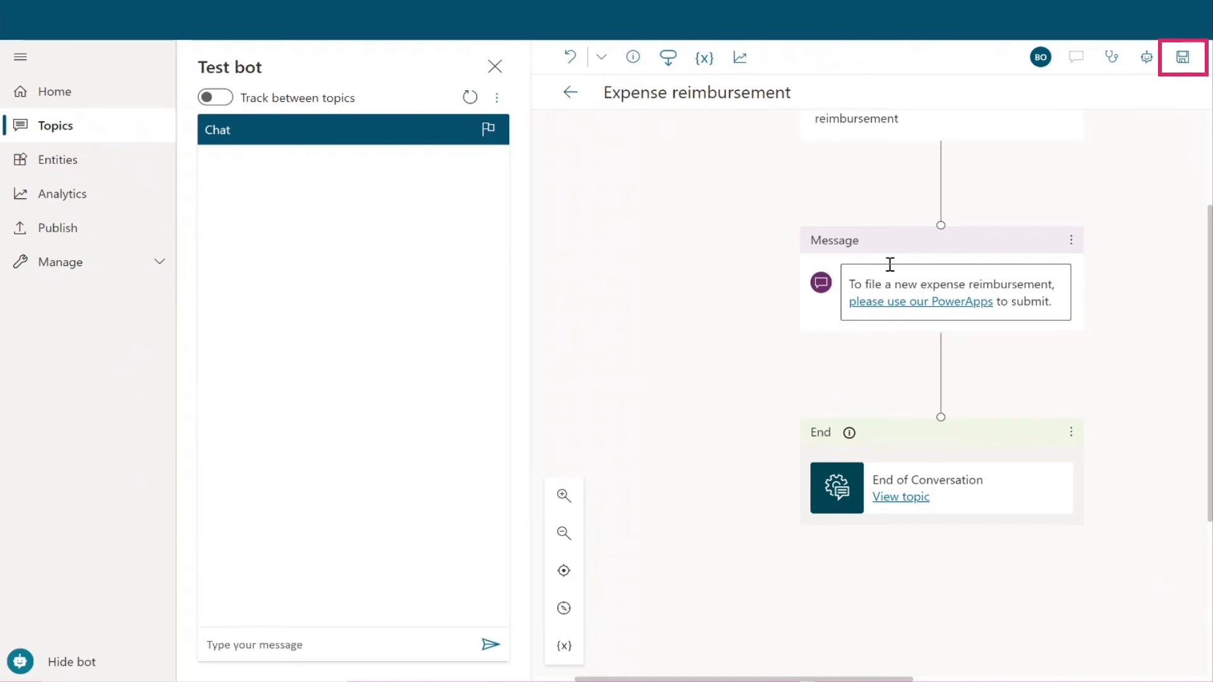
{"action": "left_click", "coordinate": [1183, 57]}
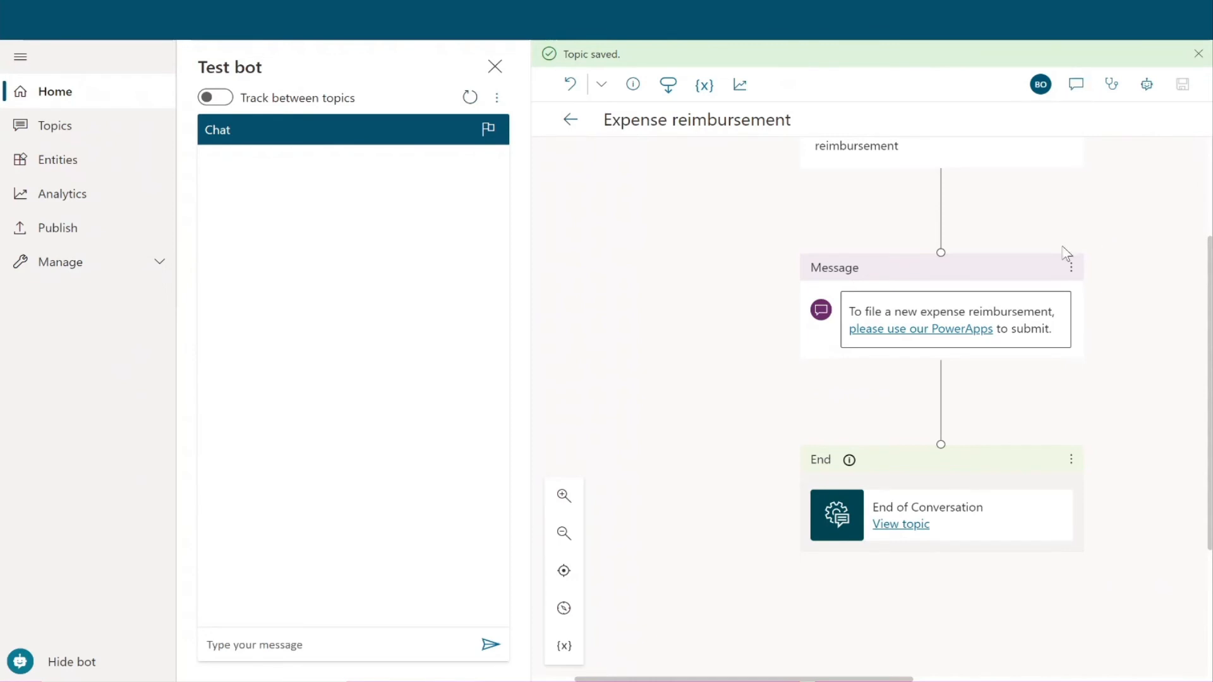
Step: Send 'Hi' and then 'I need to file a new expense reimbursement' in the test chat
{"action": "left_click", "coordinate": [338, 649]}
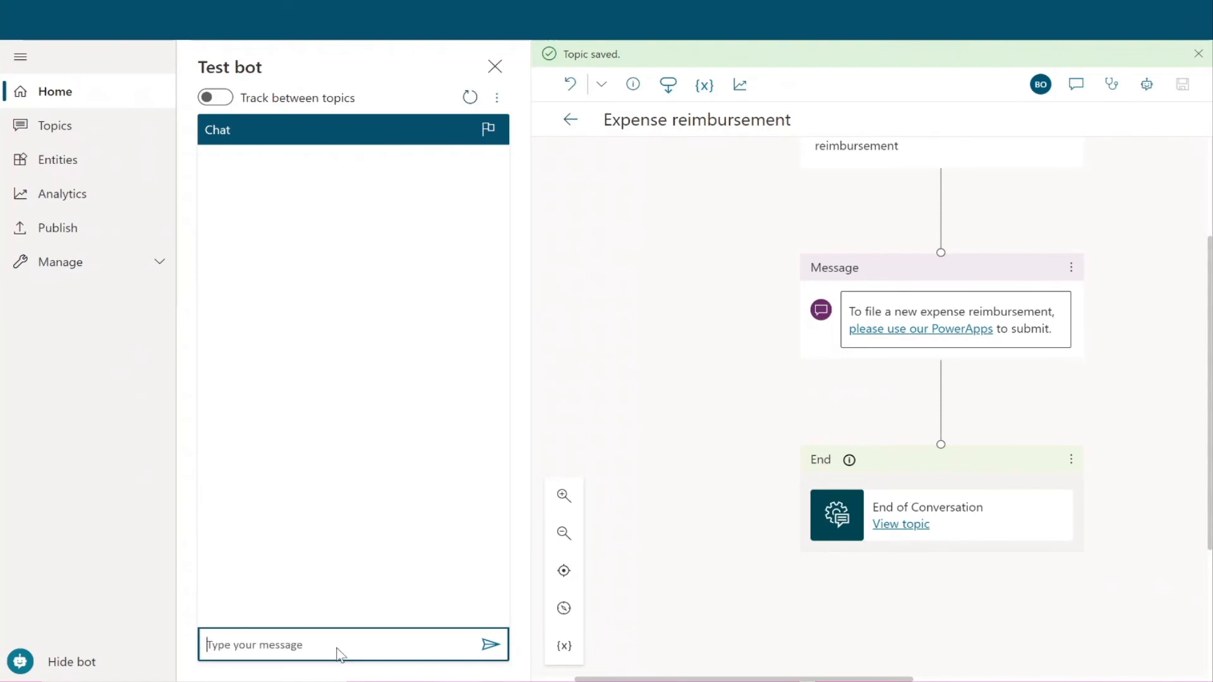
{"action": "type", "text": "Hi"}
{"action": "key", "text": "Return"}
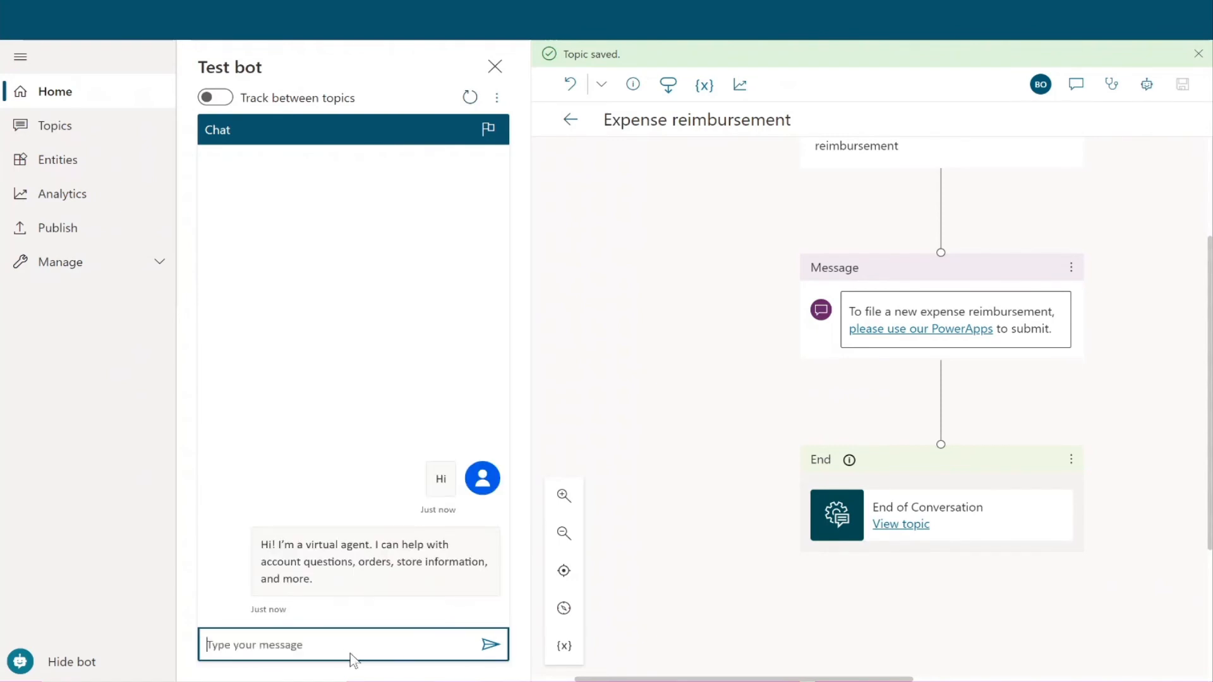
{"action": "type", "text": "I need to file a new expense"}
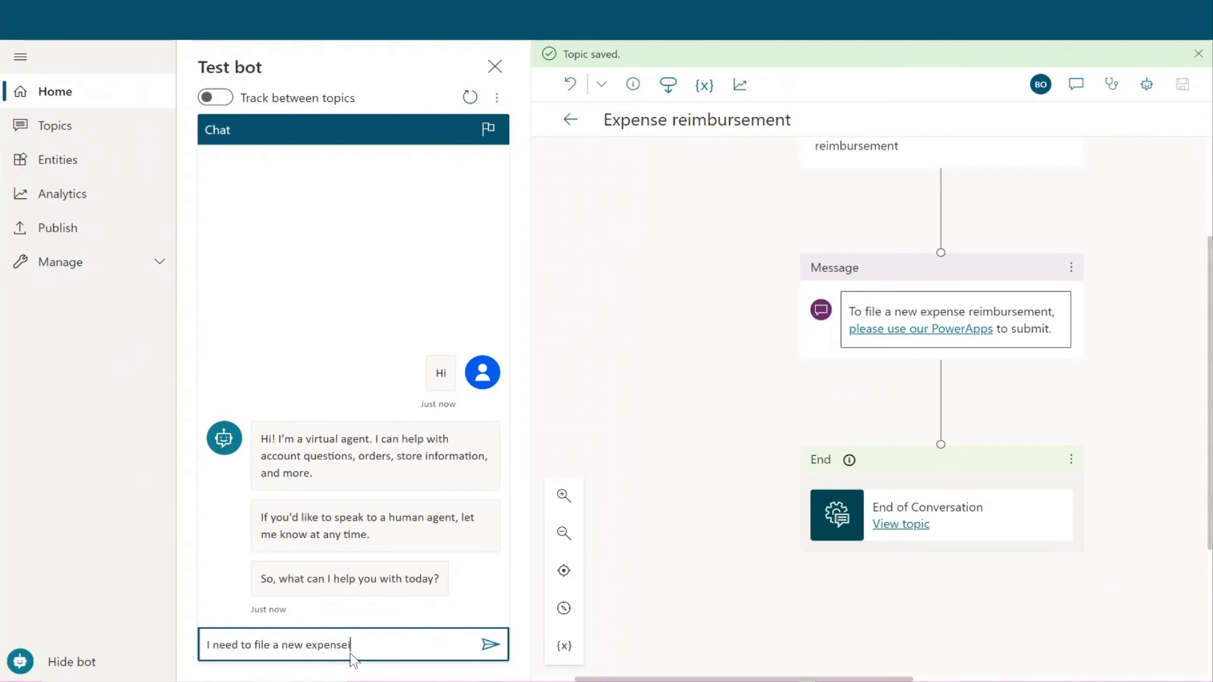
{"action": "key", "text": "BackSpace"}
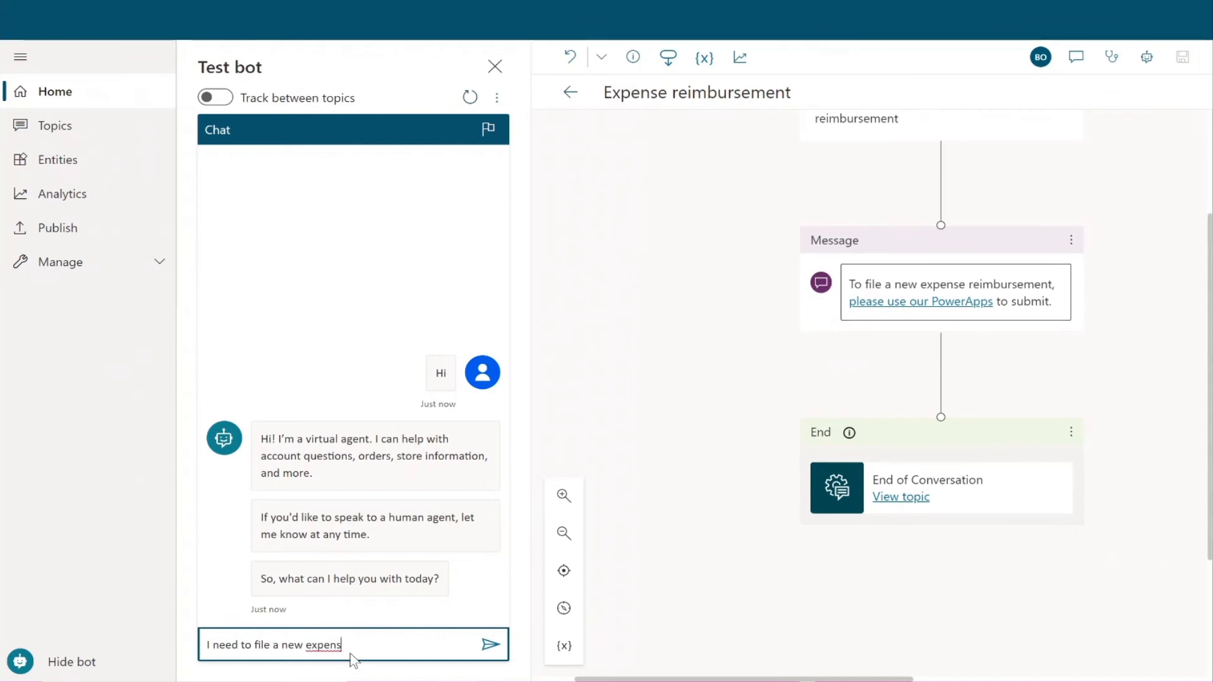
{"action": "type", "text": "e reimbursement"}
{"action": "key", "text": "Return"}
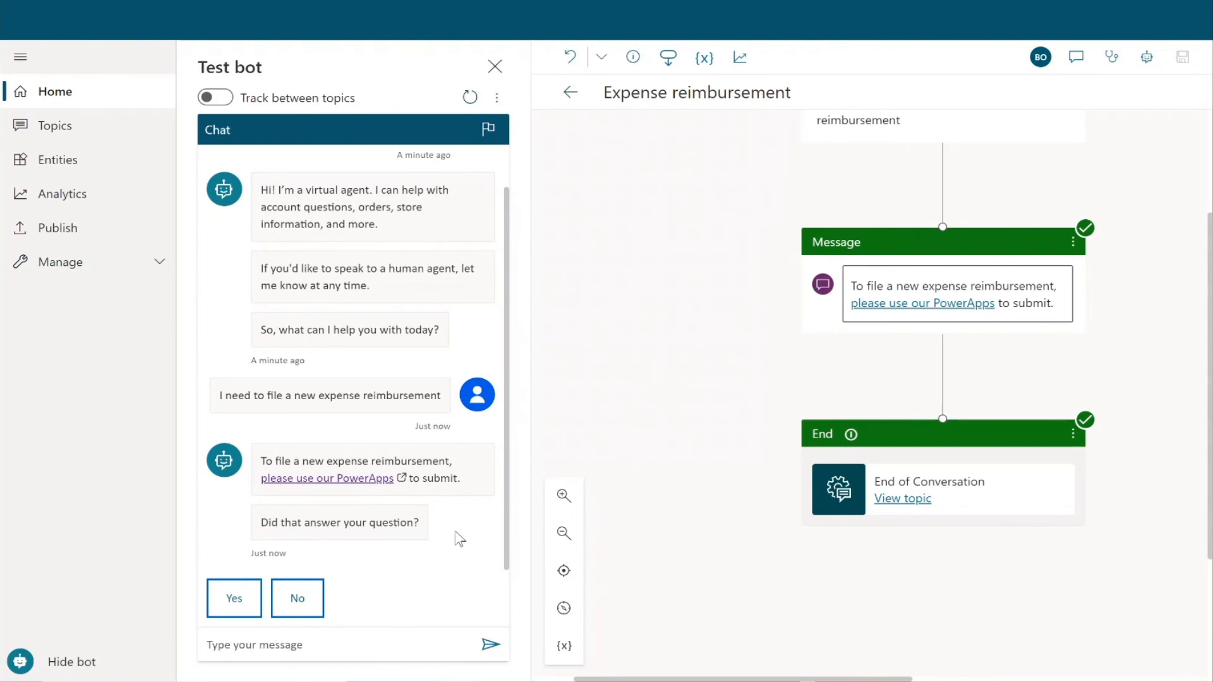
Step: Answer Yes, give a 5-star rating, and decline further help with 'No, thanks'
{"action": "left_click", "coordinate": [215, 600]}
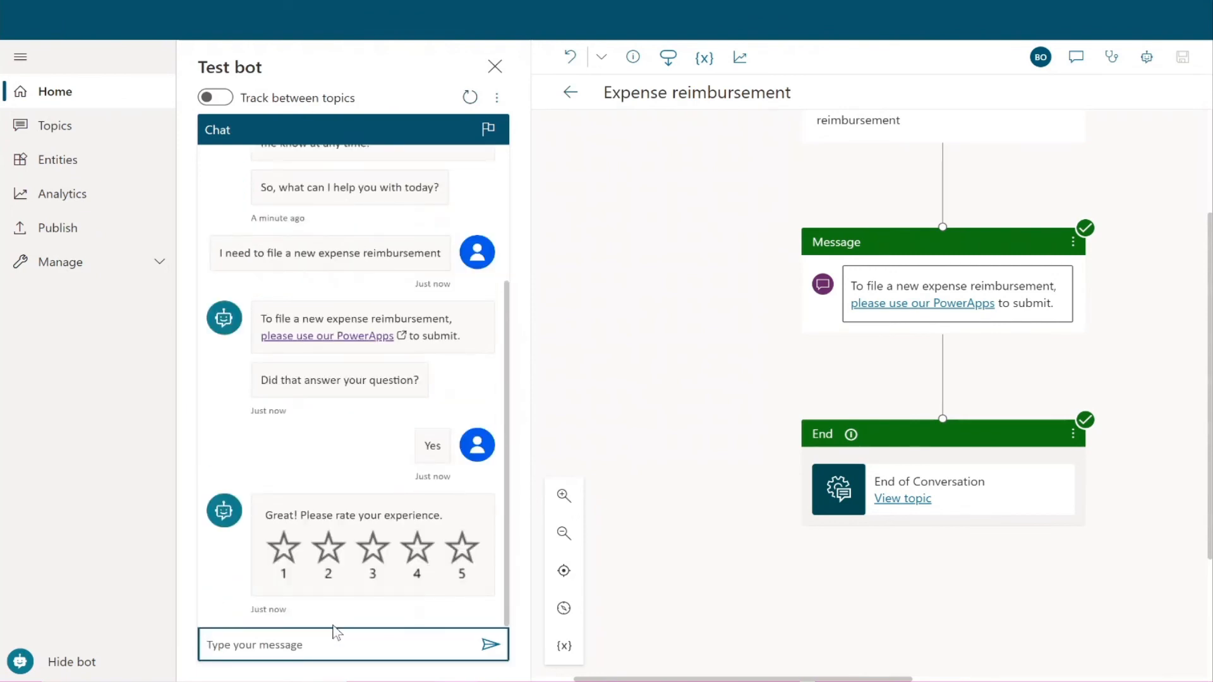
{"action": "left_click", "coordinate": [463, 552]}
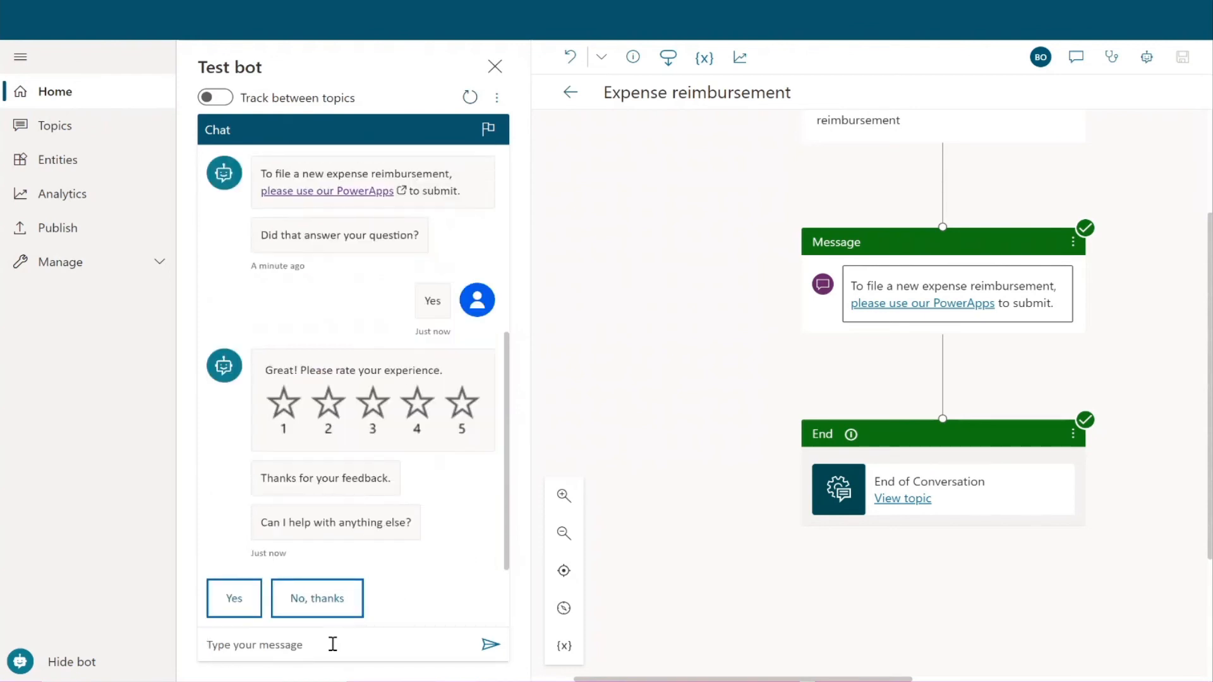
{"action": "left_click", "coordinate": [318, 605]}
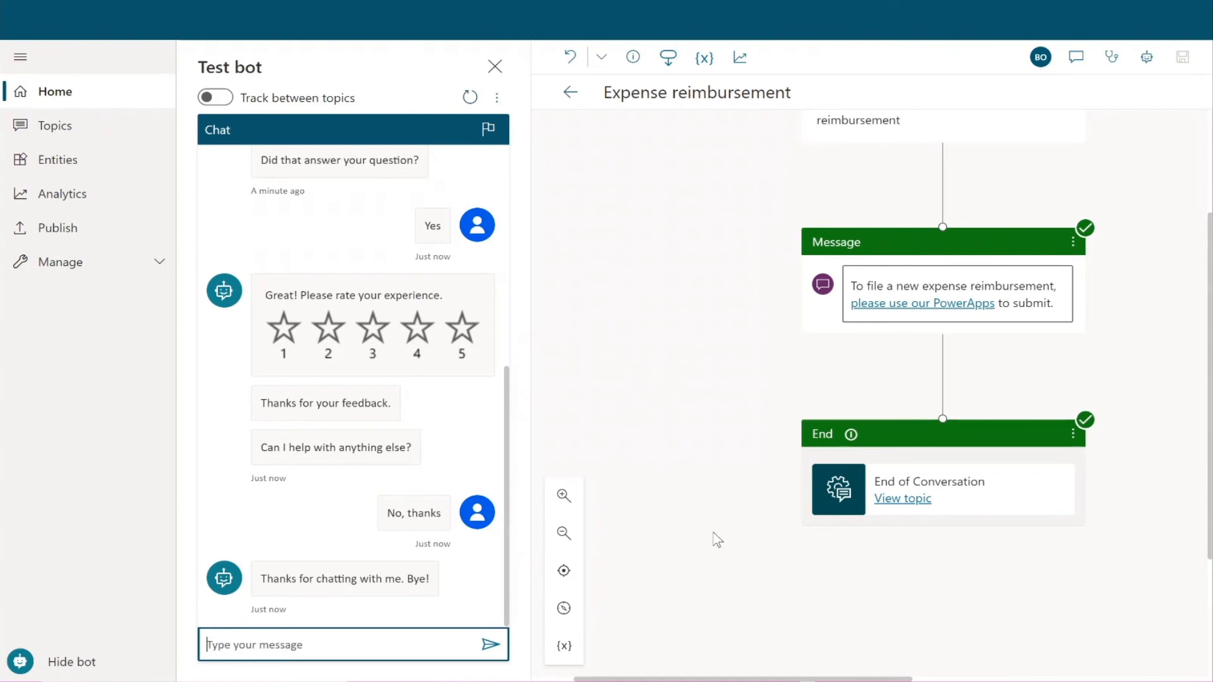
{"action": "scroll", "coordinate": [818, 480], "scroll_direction": "up", "scroll_amount": 1}
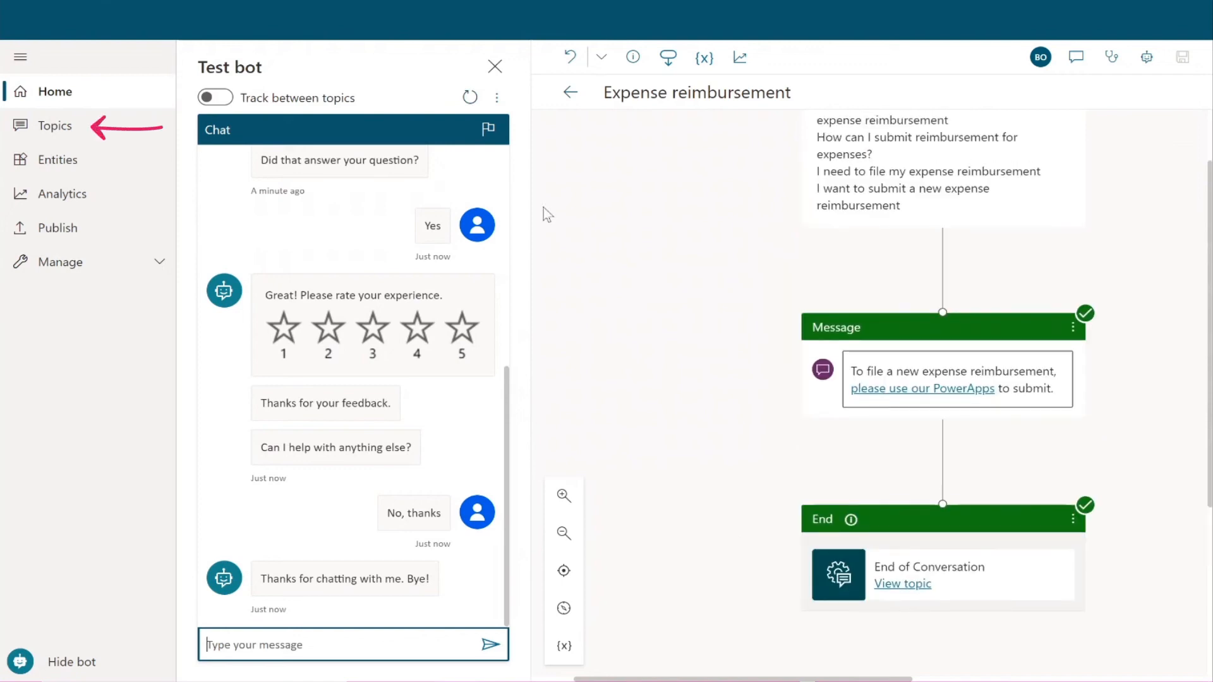
Step: Go back to the topics list and open the Greeting topic
{"action": "left_click", "coordinate": [103, 129]}
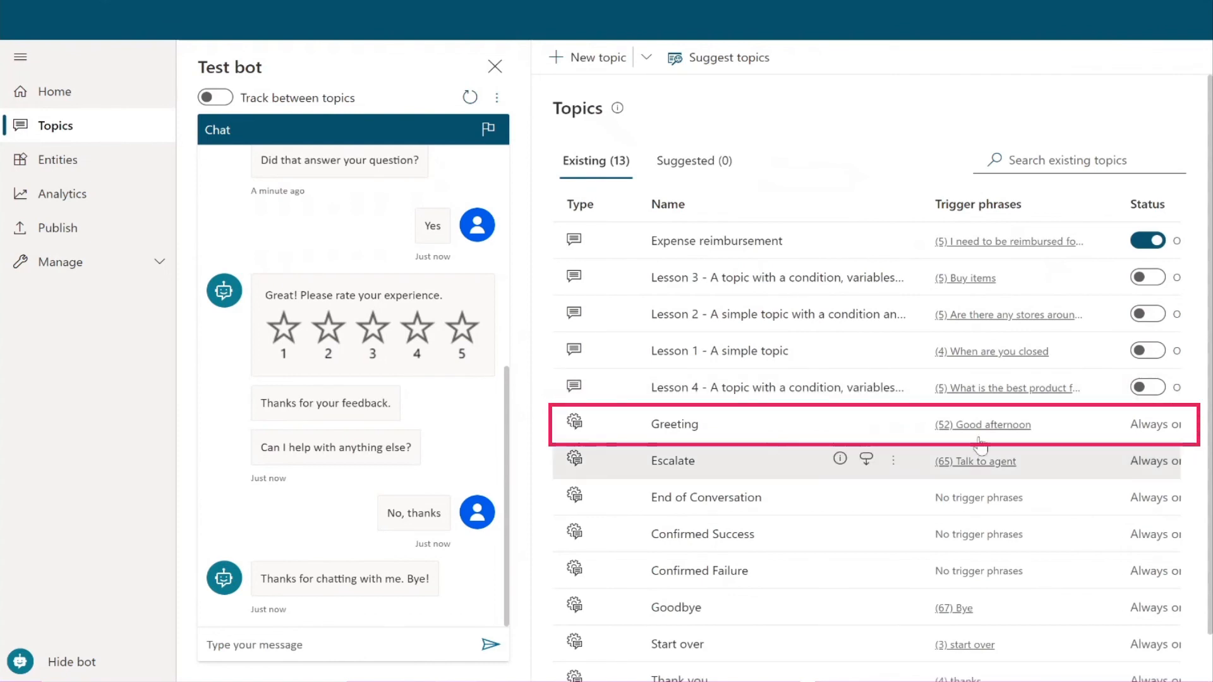
{"action": "left_click", "coordinate": [696, 430]}
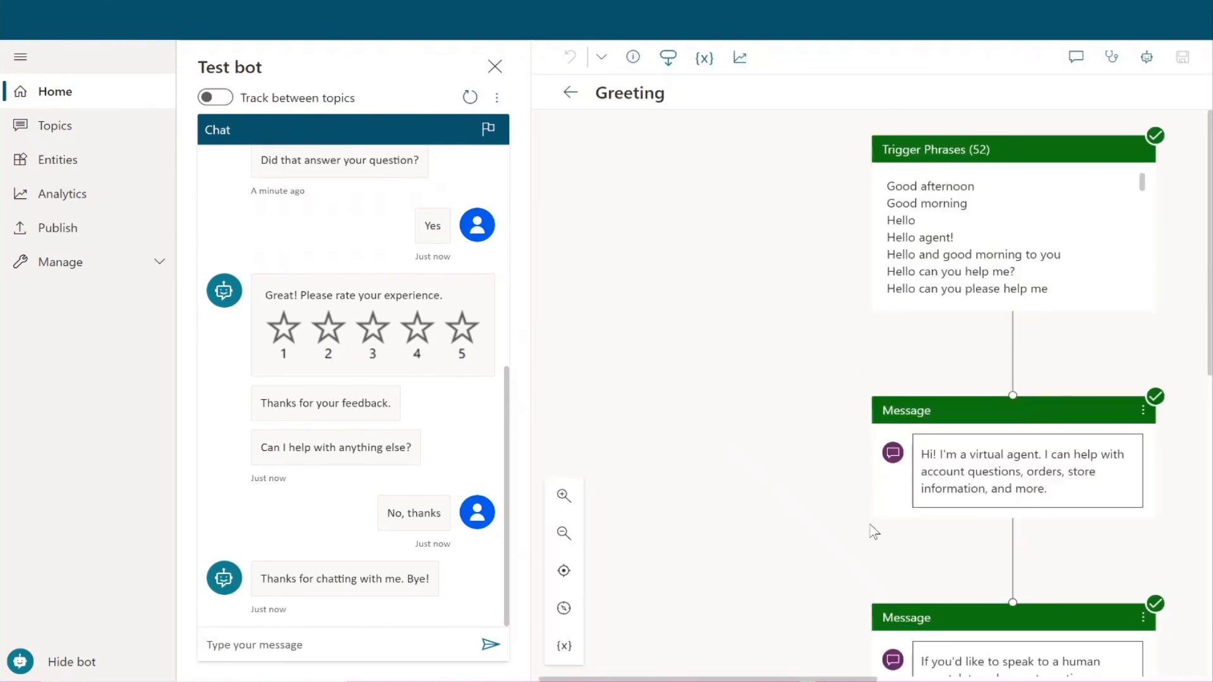
{"action": "scroll", "coordinate": [884, 537], "scroll_direction": "down", "scroll_amount": 2}
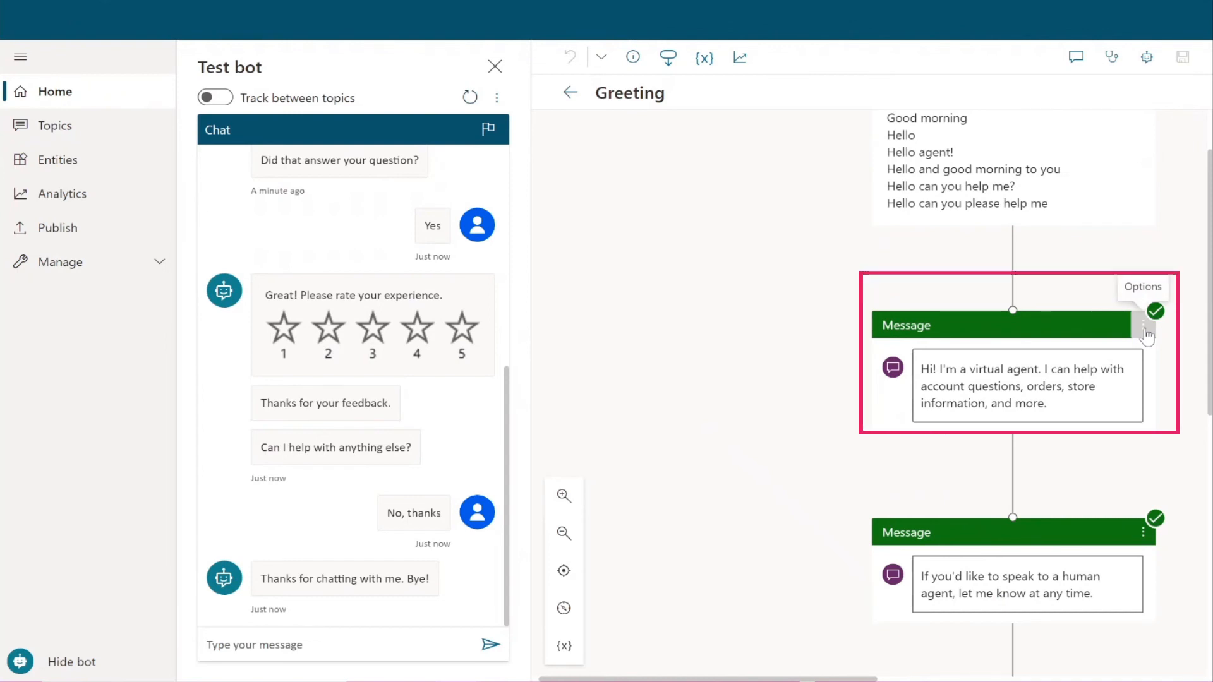
Step: Change the first greeting message to cover expense reimbursements, PTO requests, and other HR related topics
{"action": "left_click", "coordinate": [1146, 335]}
{"action": "left_click", "coordinate": [1068, 410]}
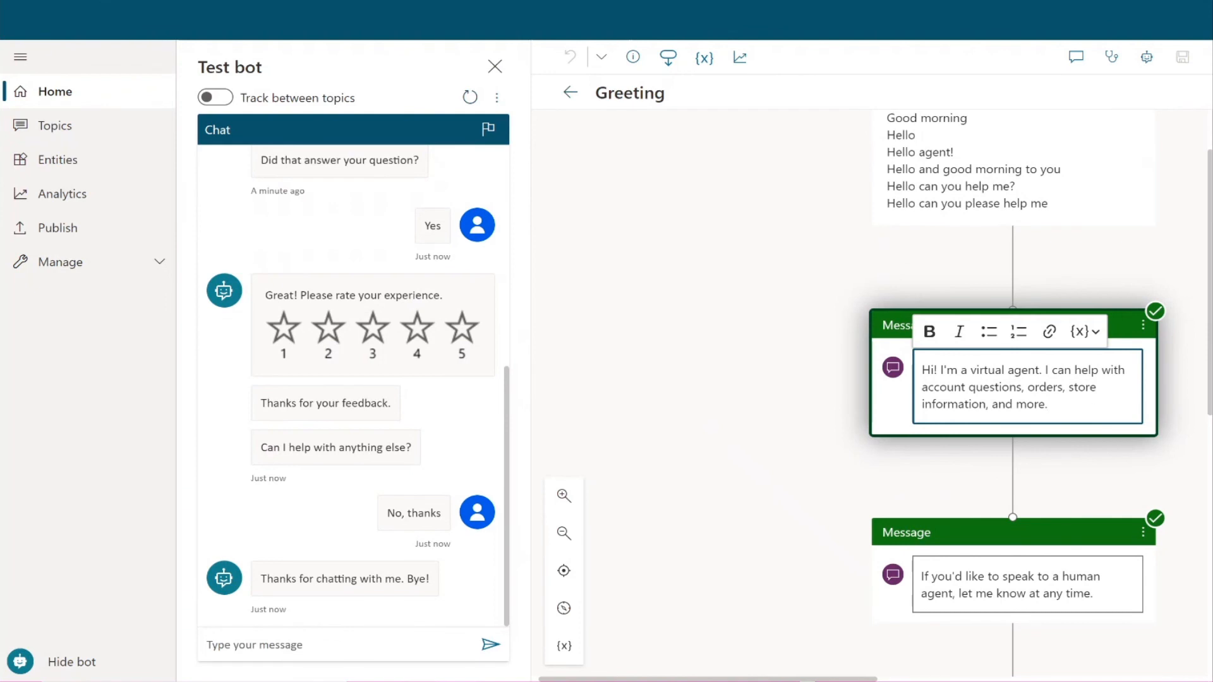
{"action": "left_click_drag", "start_coordinate": [1063, 411], "coordinate": [919, 371]}
{"action": "type", "text": "Hi! I am your HR Bot and I can help you with"}
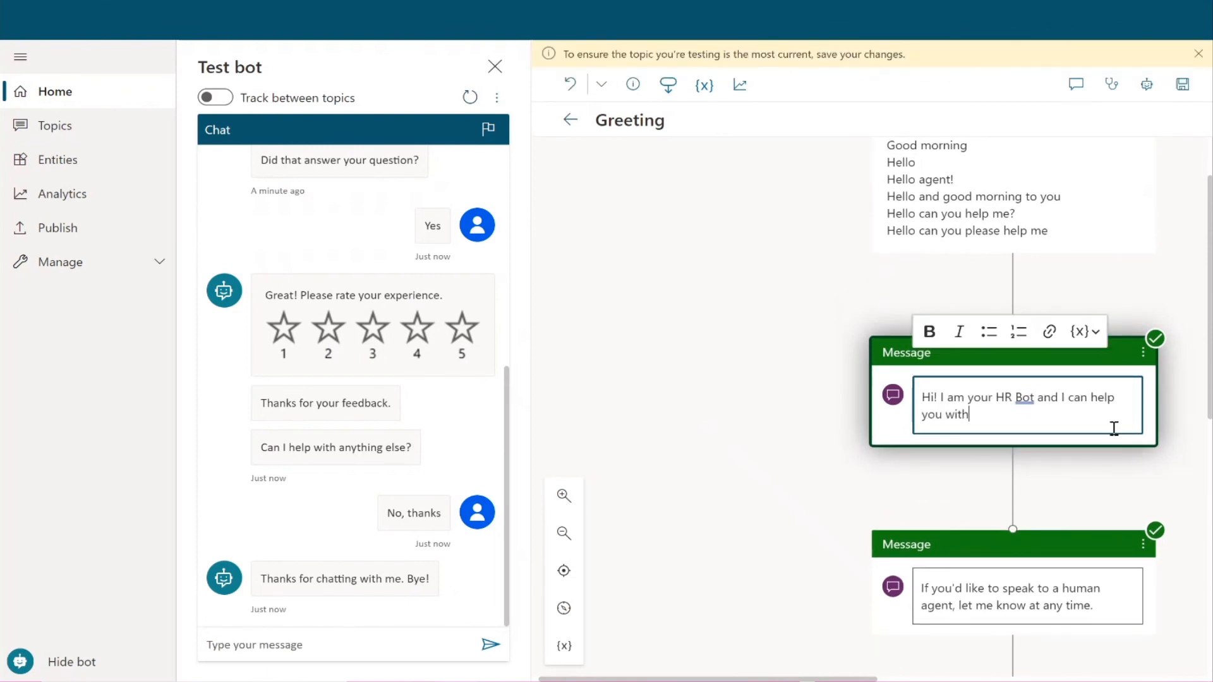
{"action": "type", "text": "expense "}
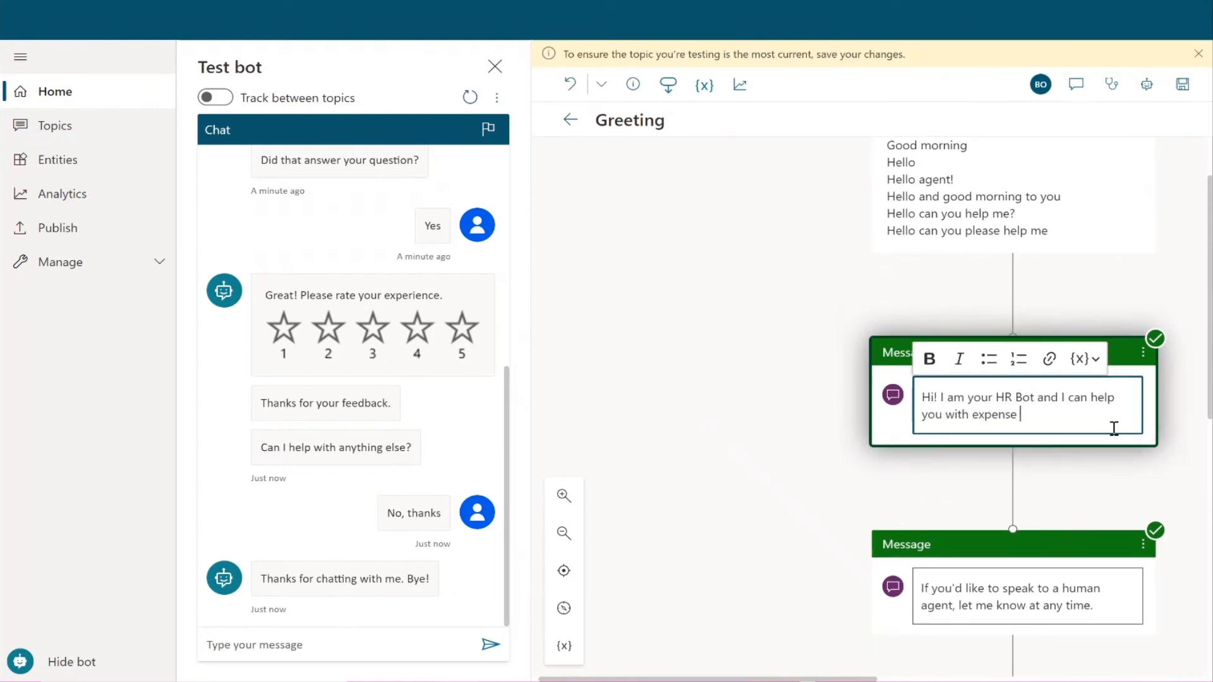
{"action": "type", "text": "reimbursements, PTO requests"}
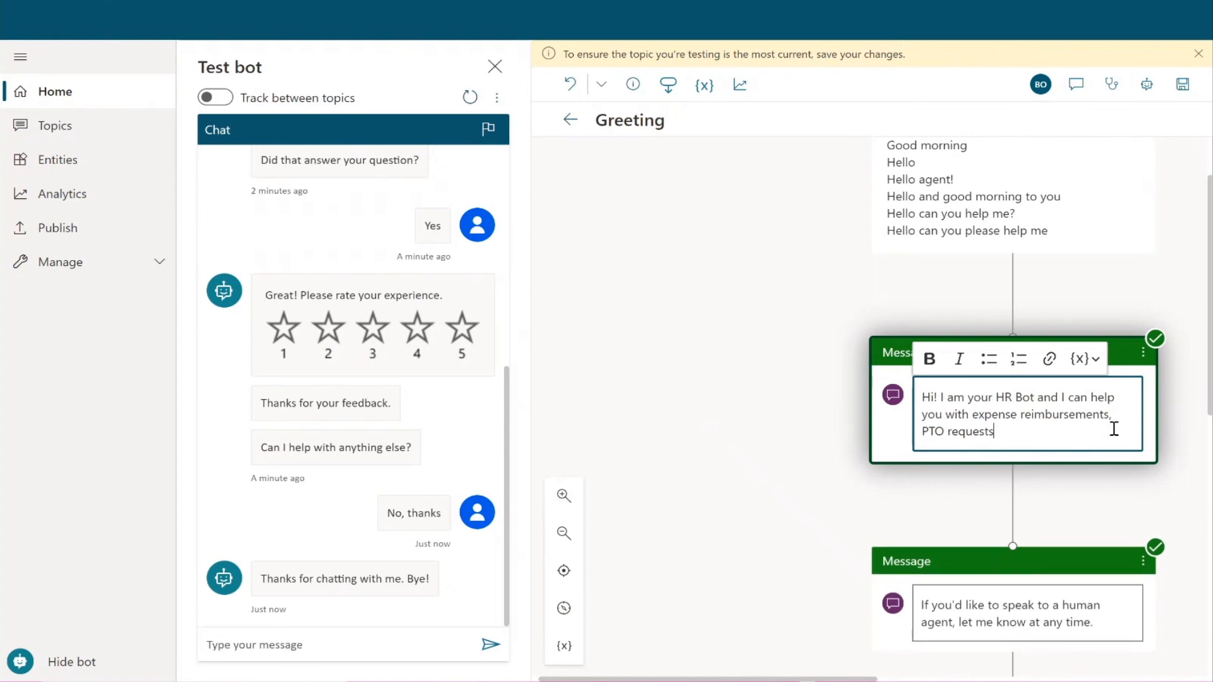
{"action": "type", "text": ", and o"}
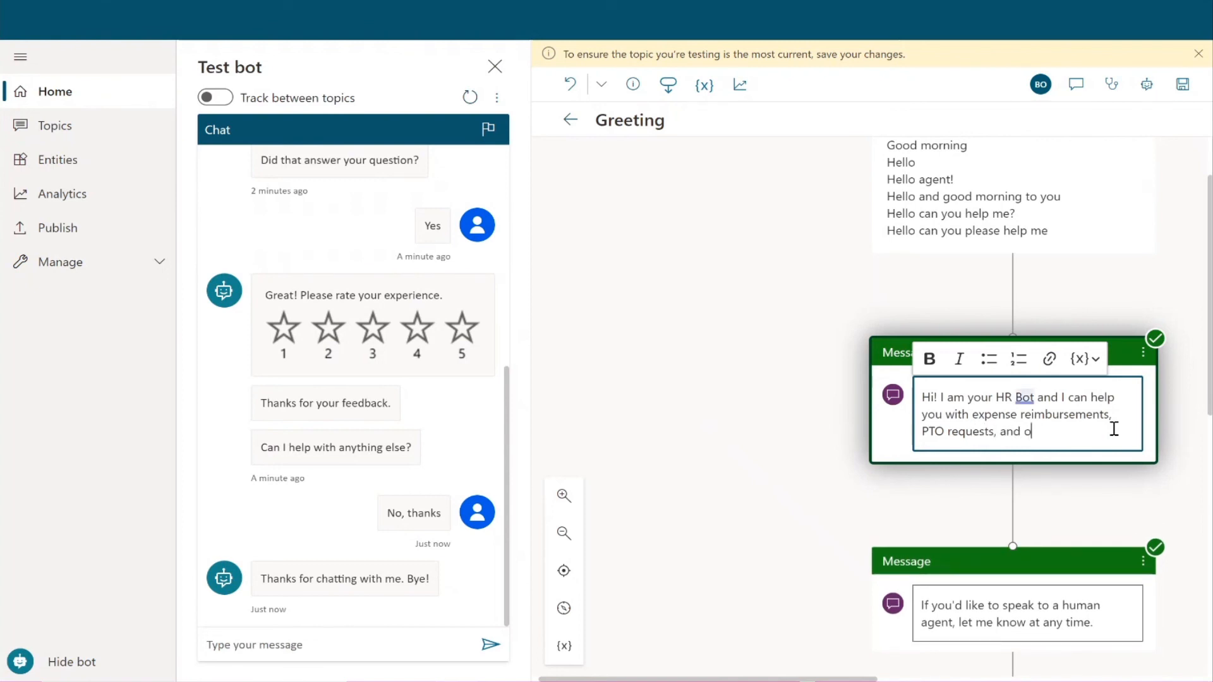
{"action": "type", "text": "ther HR related t"}
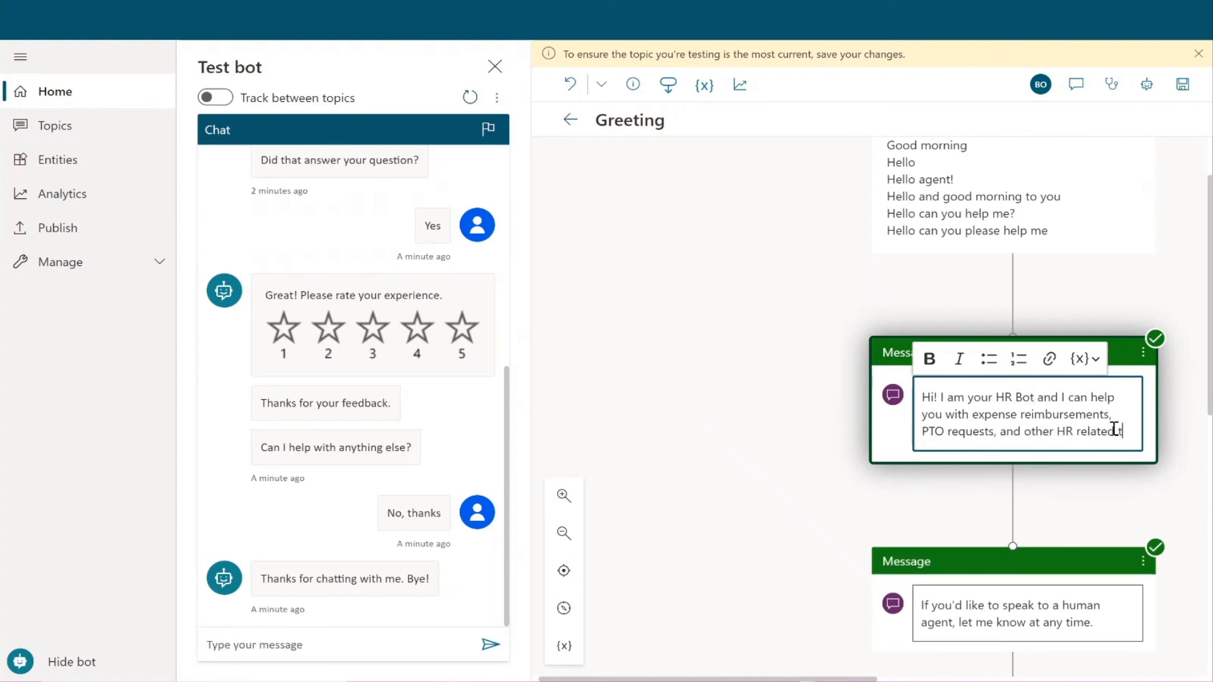
{"action": "type", "text": "opics."}
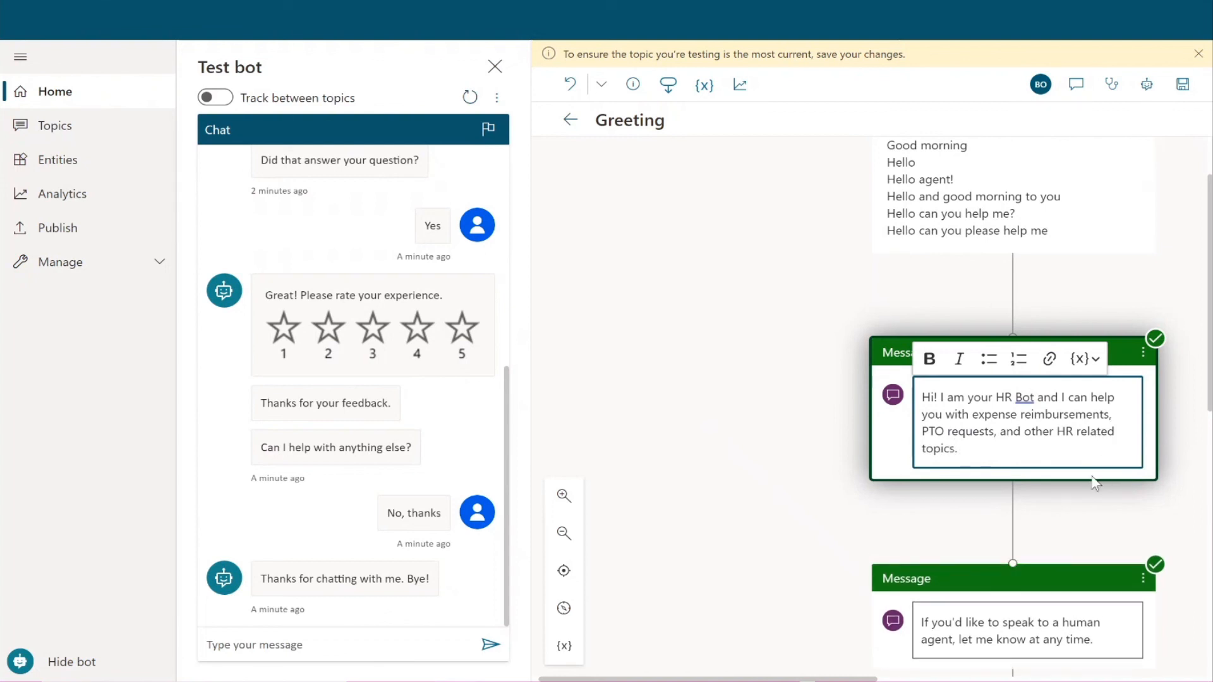
{"action": "left_click", "coordinate": [1121, 523]}
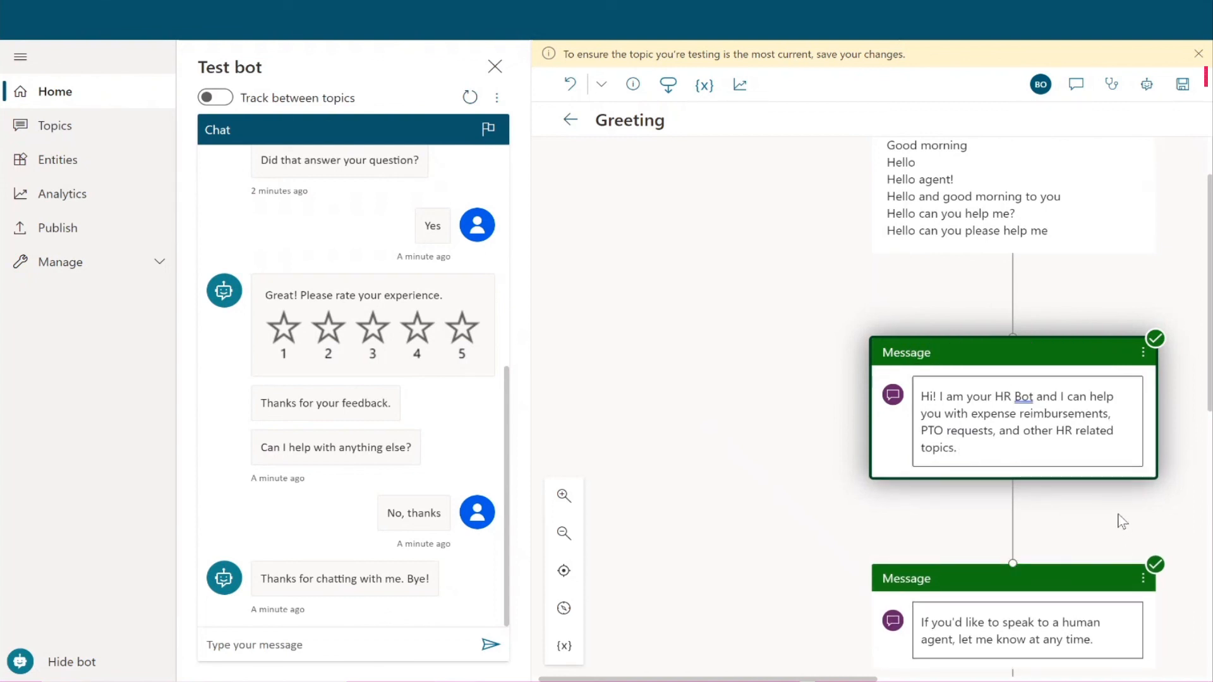
Step: Save the Greeting topic, check that 'Good morning!' gets the new HR greeting, then go to Publish
{"action": "left_click", "coordinate": [1182, 84]}
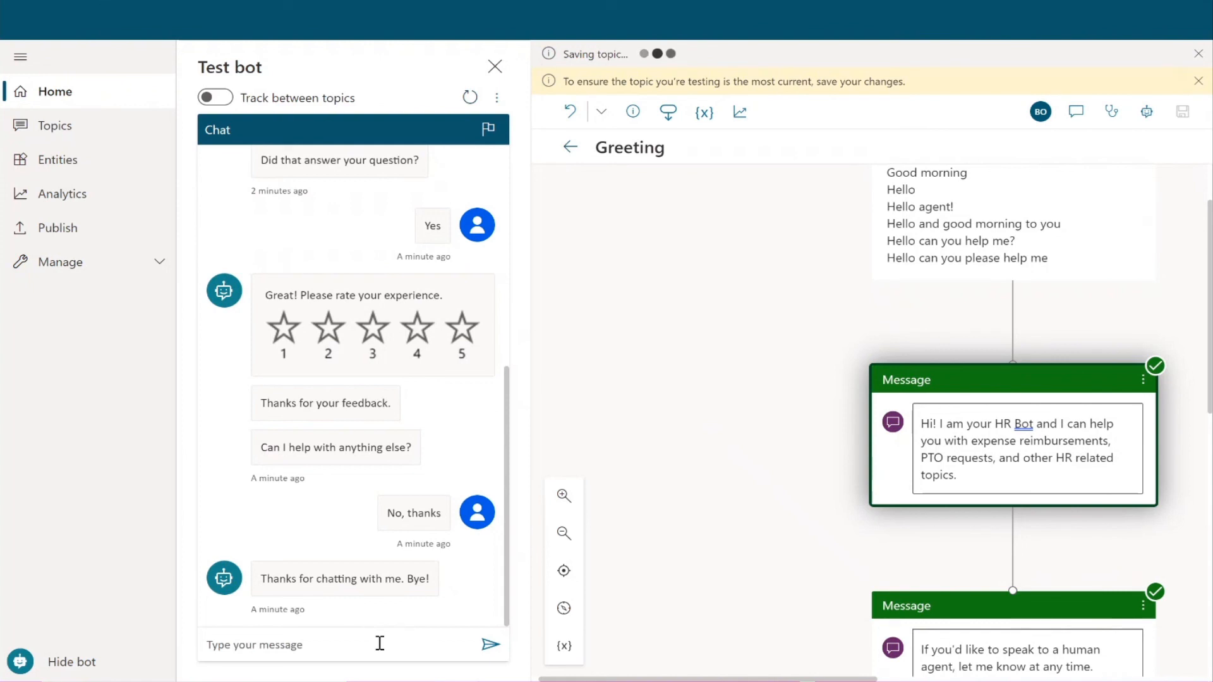
{"action": "left_click", "coordinate": [379, 643]}
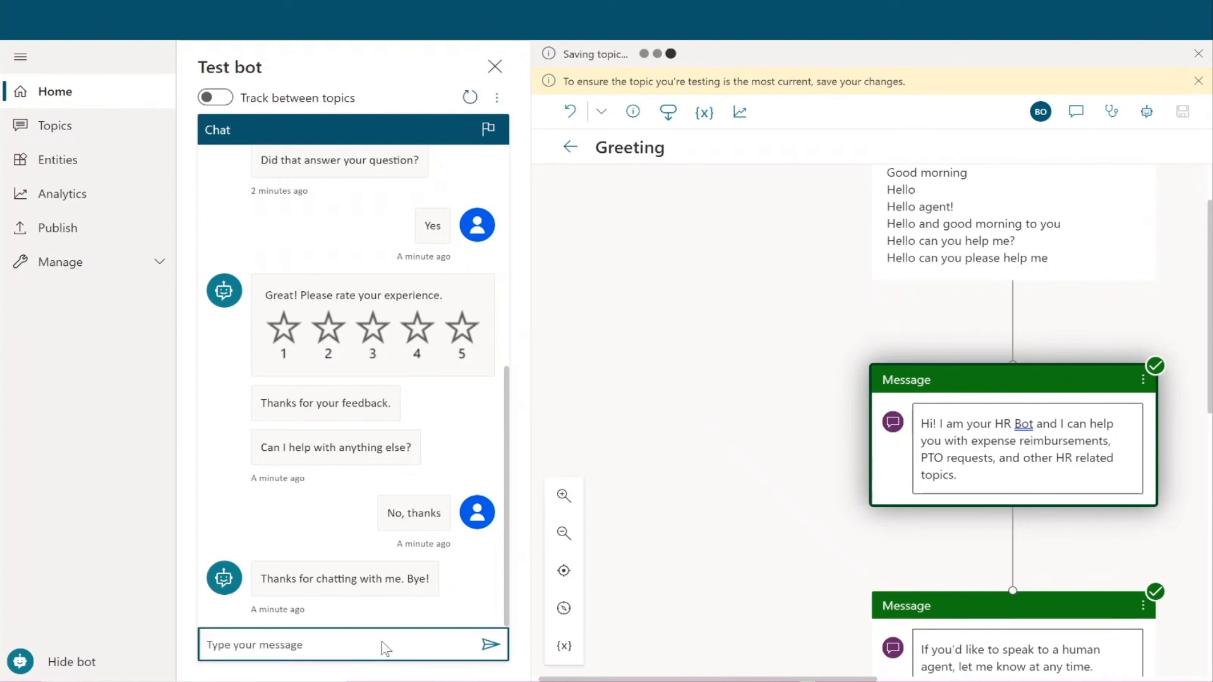
{"action": "type", "text": "Good morning!"}
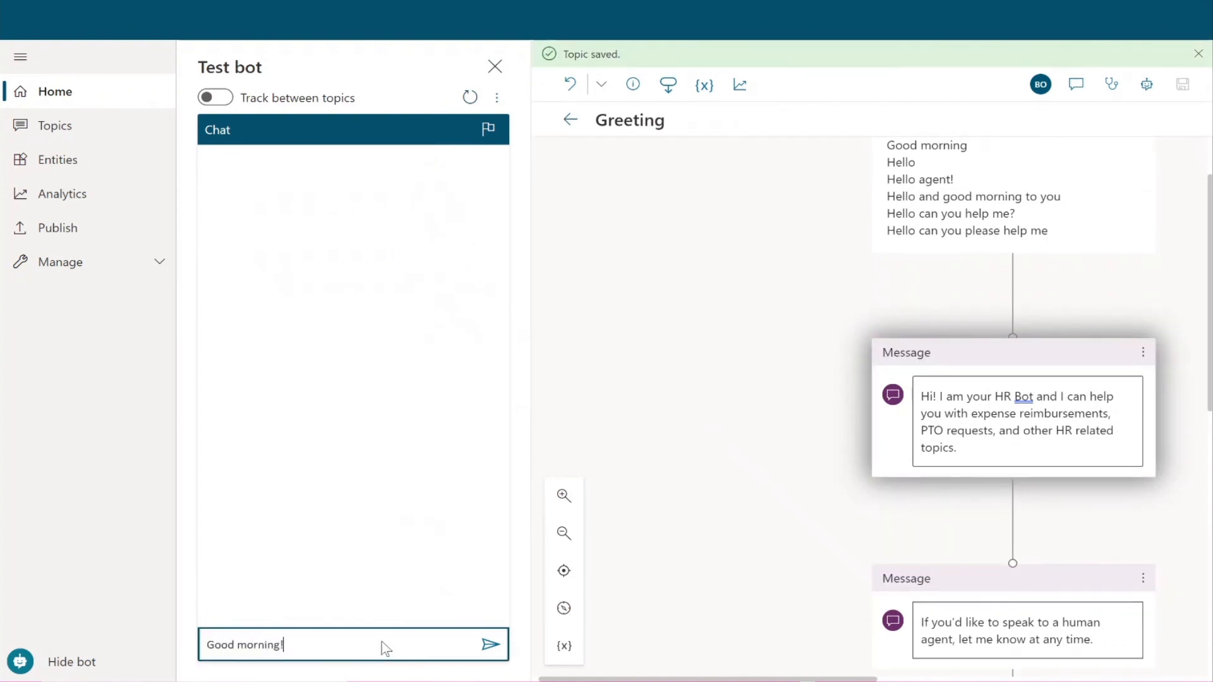
{"action": "key", "text": "Return"}
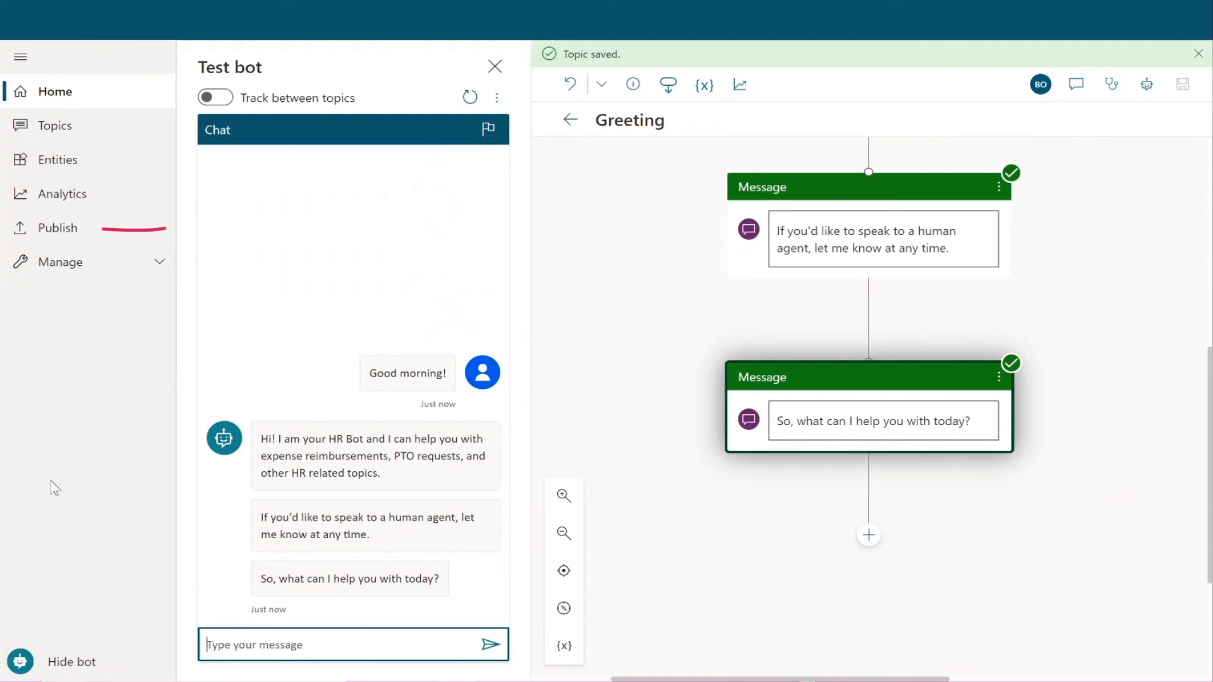
{"action": "left_click", "coordinate": [81, 228]}
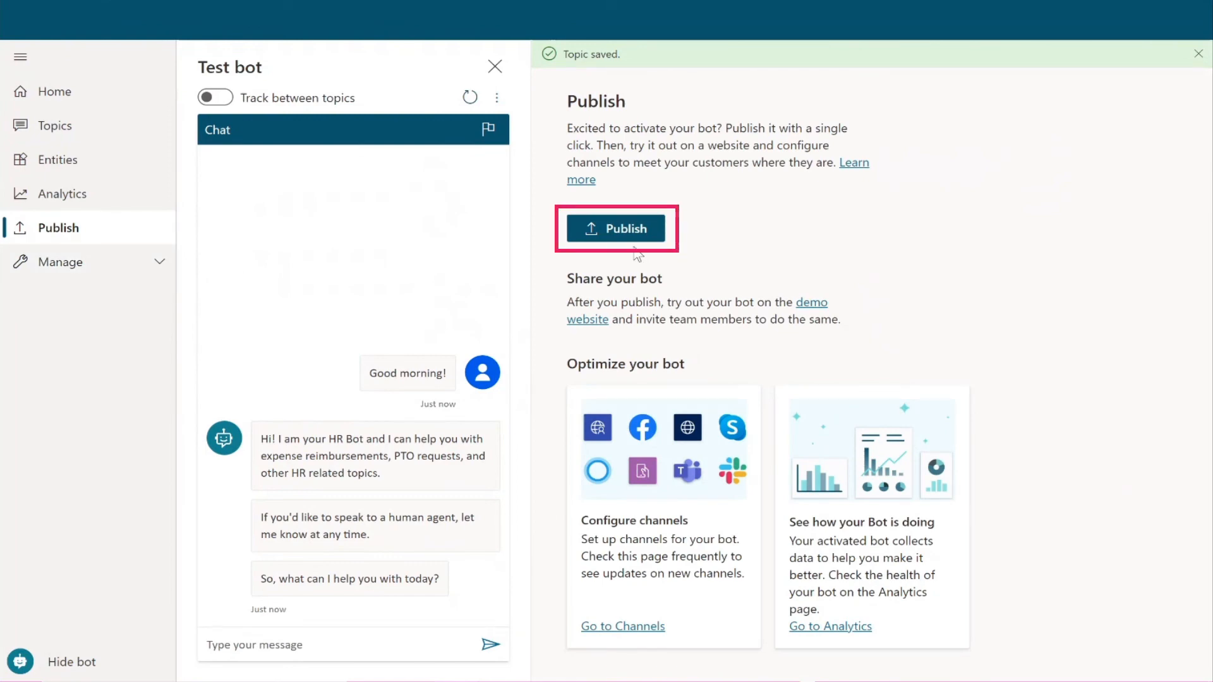
Step: Publish the bot's latest content and confirm the 'Publish latest content?' dialog
{"action": "left_click", "coordinate": [625, 228]}
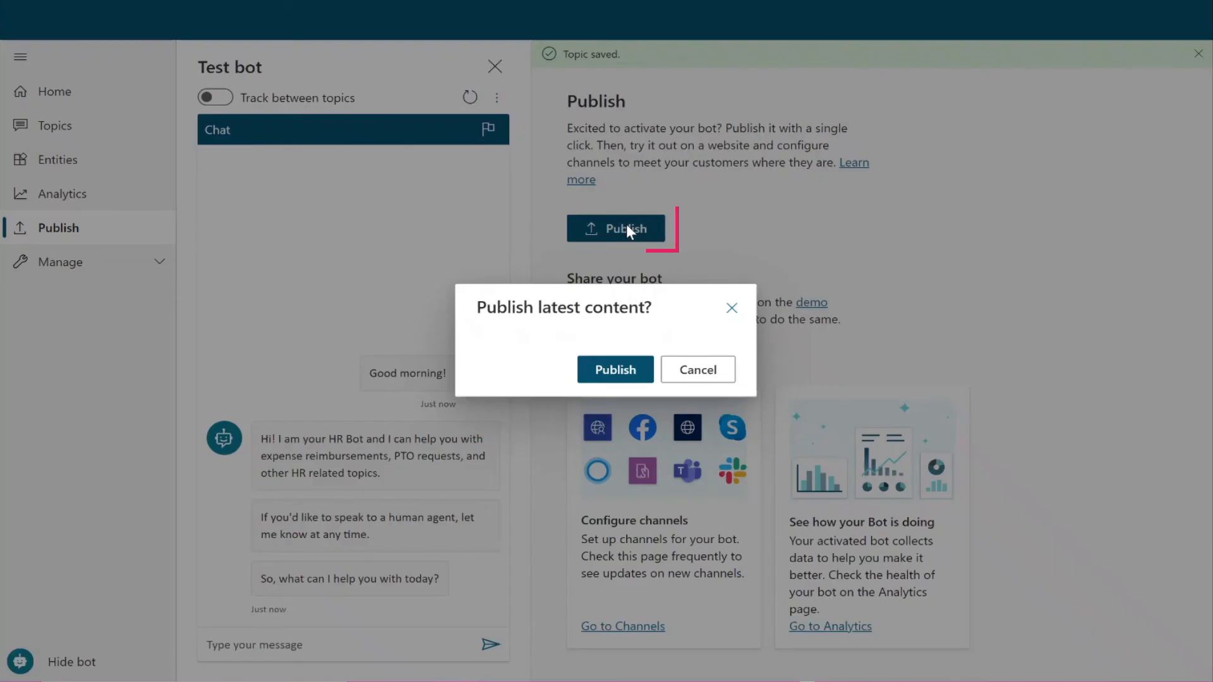
{"action": "left_click", "coordinate": [634, 371]}
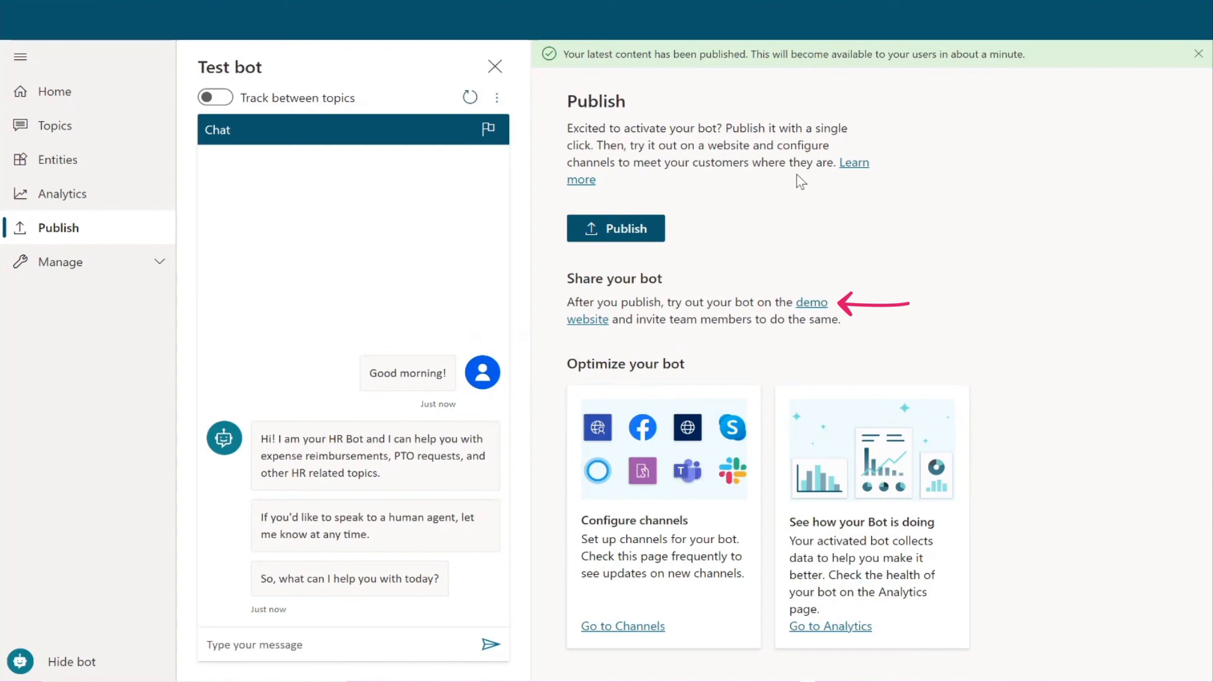
Step: On the demo website, send 'hi' and 'I need to submit expense reimbursement', answer Yes, and follow the PowerApps link
{"action": "left_click", "coordinate": [811, 308]}
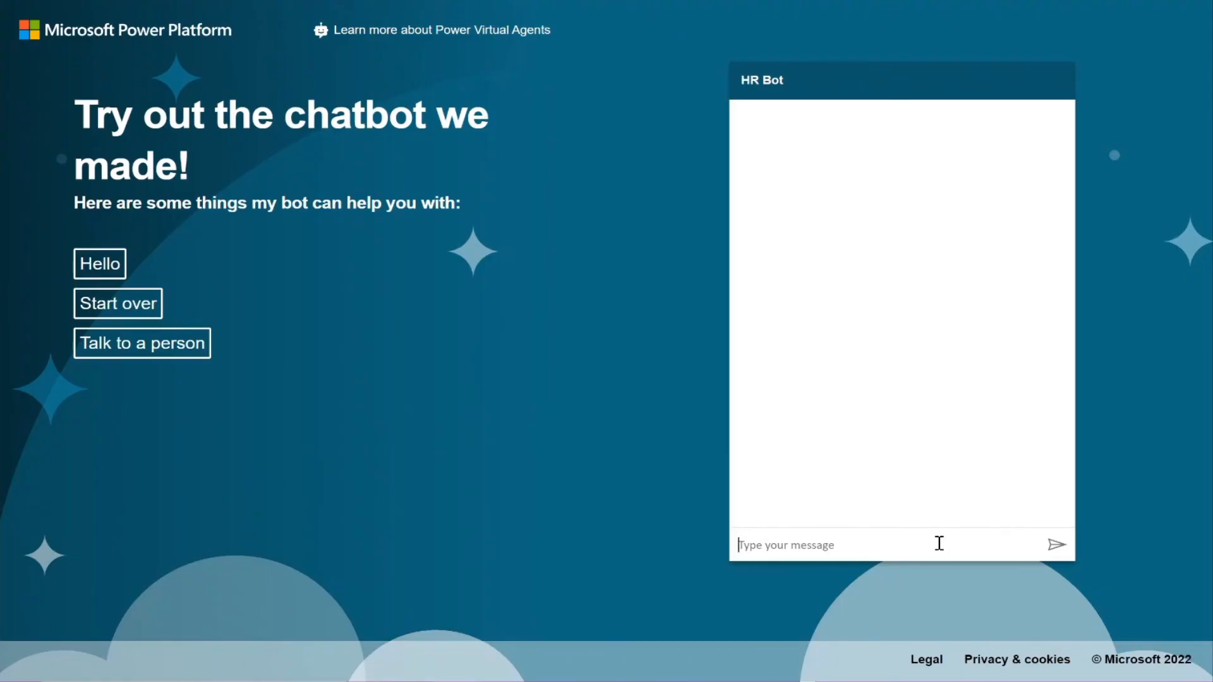
{"action": "type", "text": "hi"}
{"action": "key", "text": "Return"}
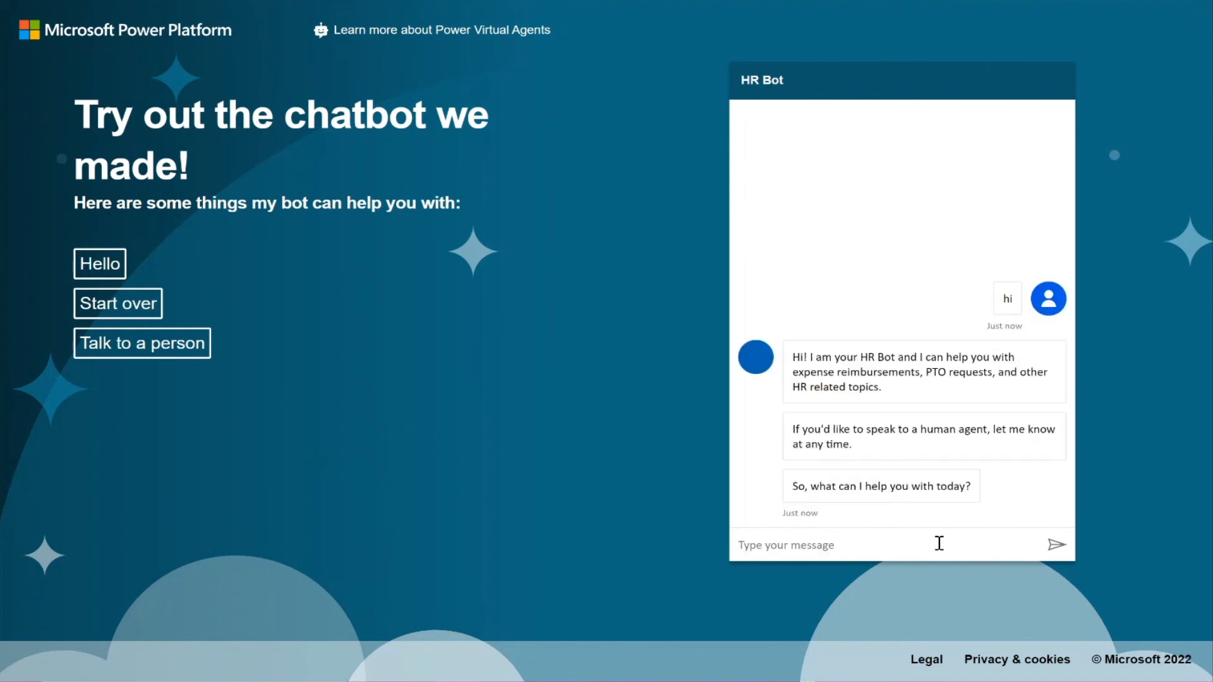
{"action": "type", "text": "I need to submit e"}
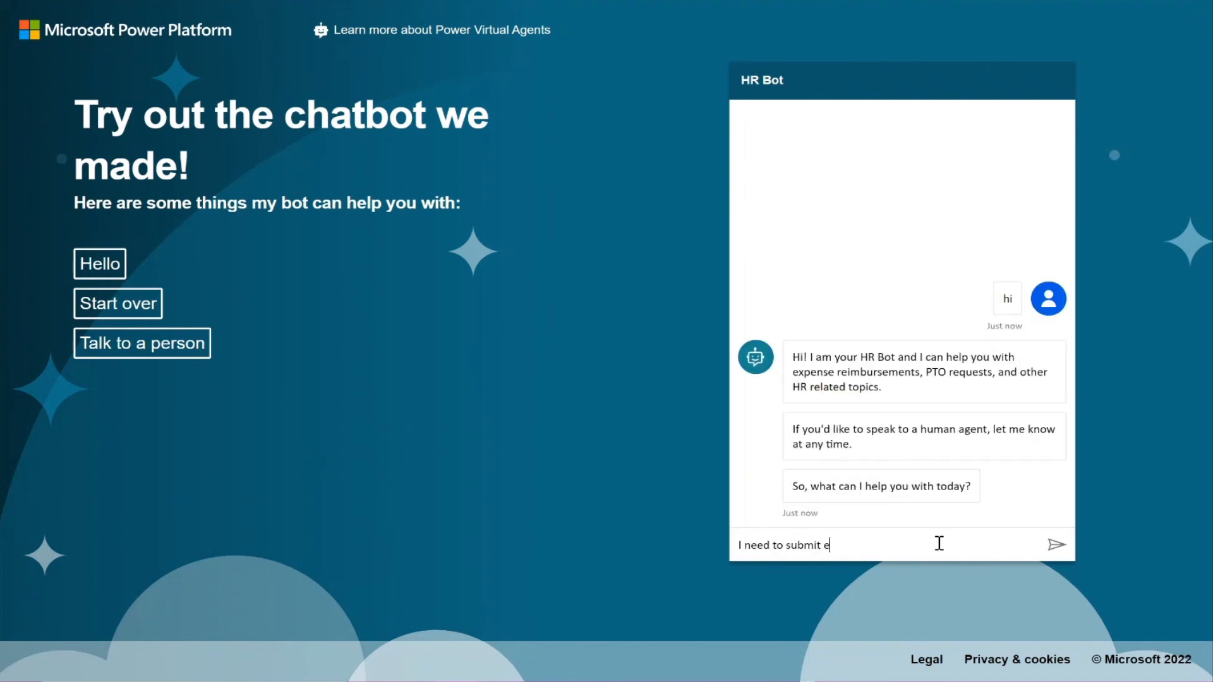
{"action": "type", "text": "xpense reimbursement"}
{"action": "key", "text": "Return"}
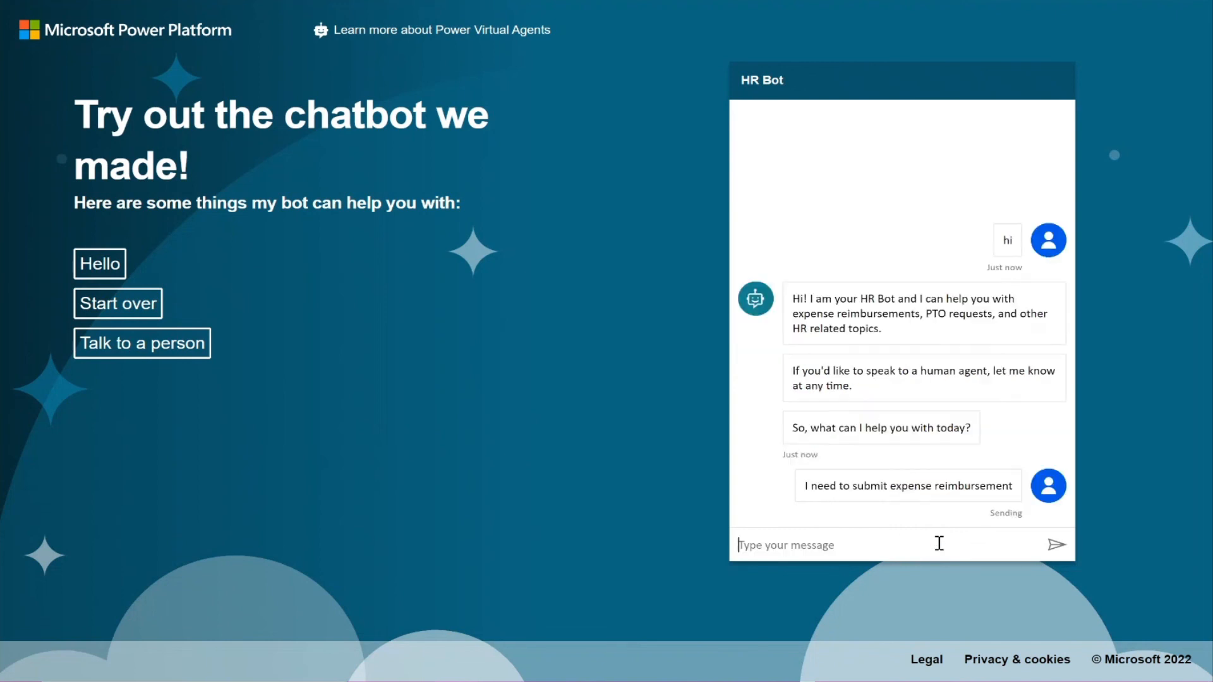
{"action": "left_click", "coordinate": [765, 502]}
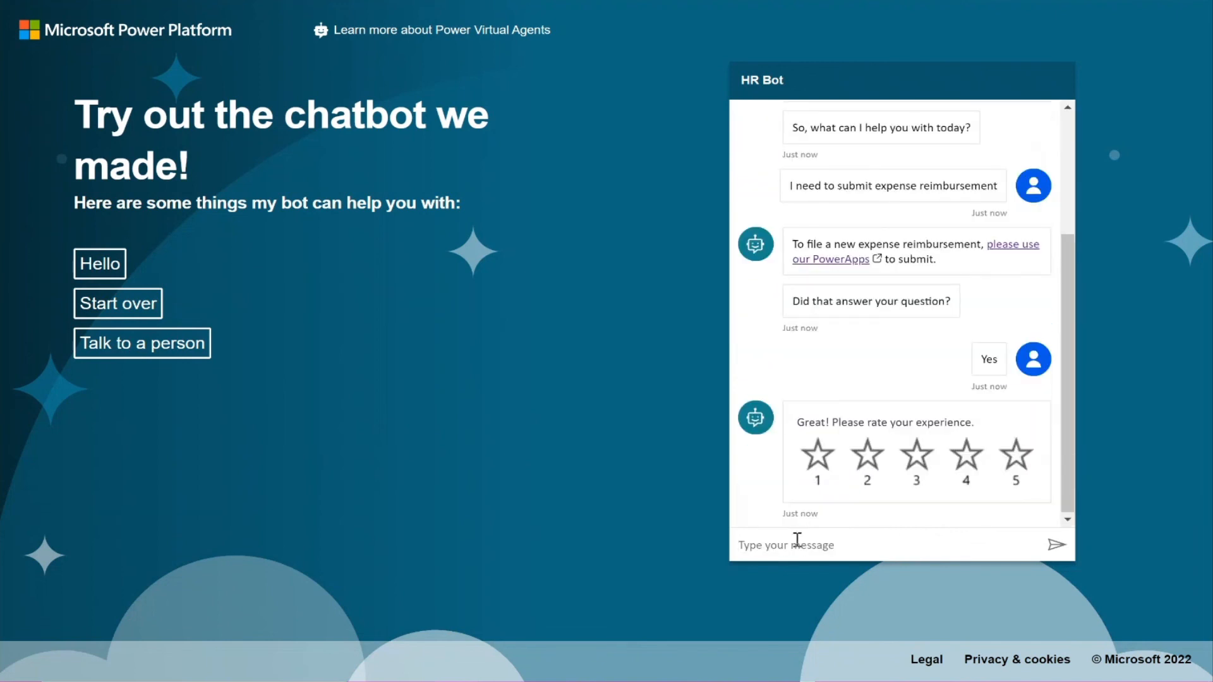
{"action": "left_click", "coordinate": [846, 258]}
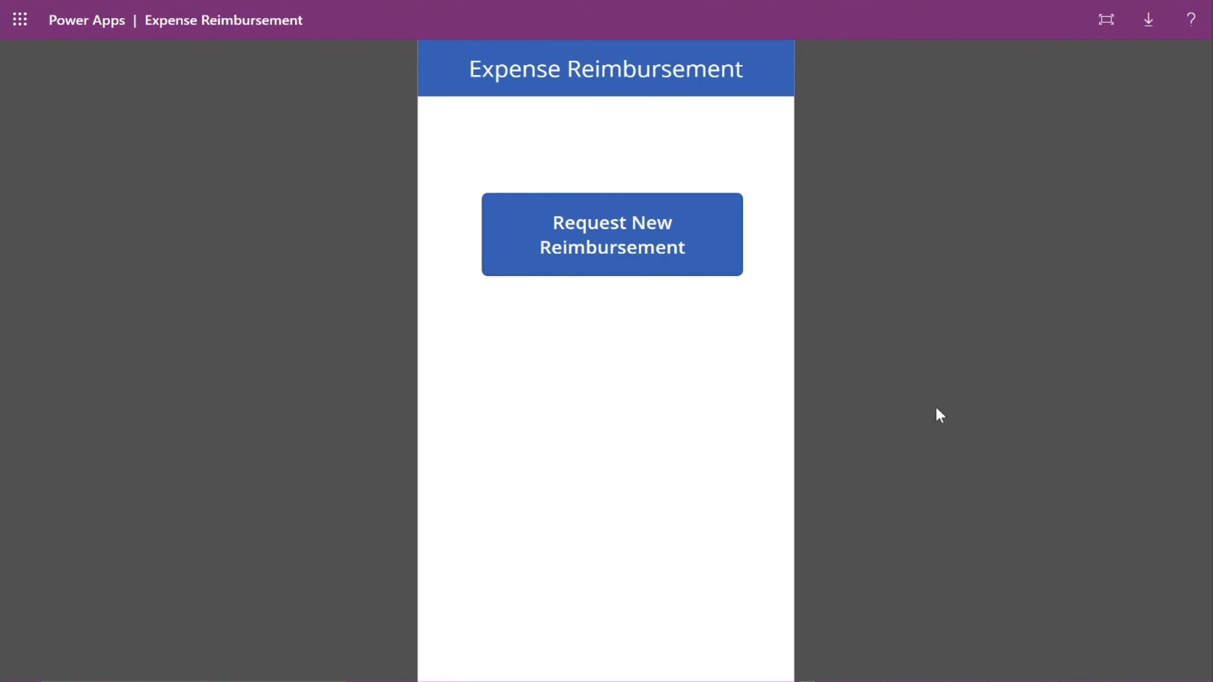
Step: Start a new reimbursement request and scroll through its Title, Description, Amount, Approver and Attachments fields
{"action": "left_click", "coordinate": [675, 249]}
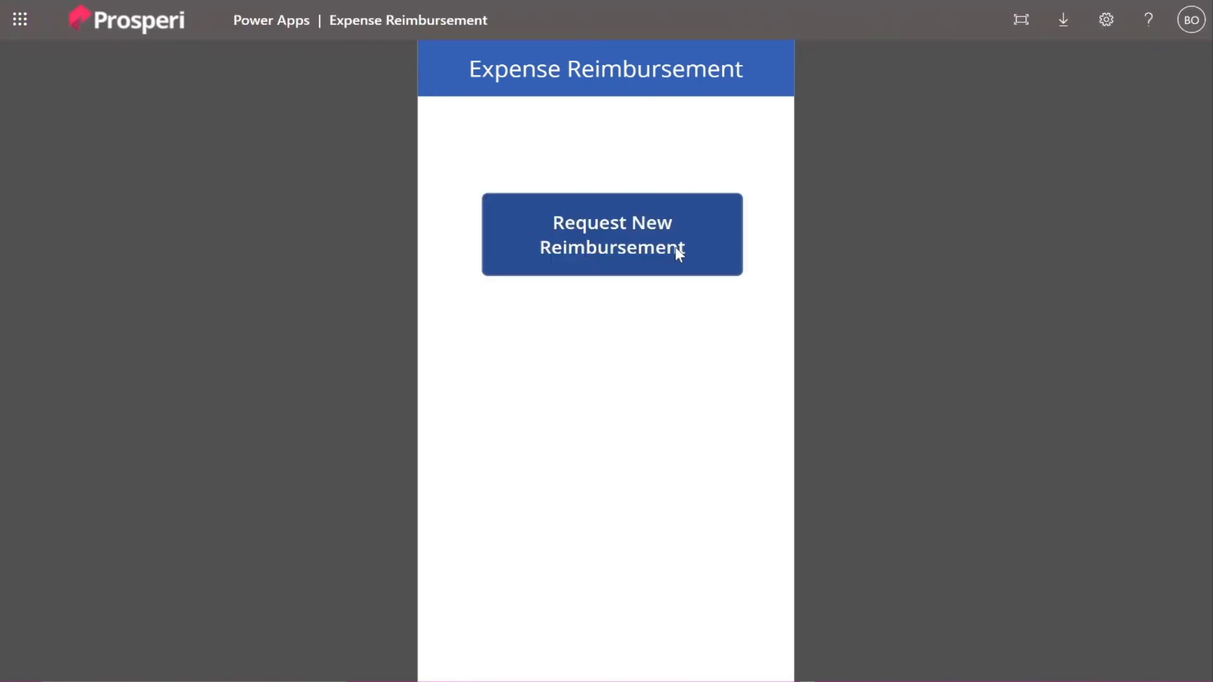
{"action": "scroll", "coordinate": [709, 249], "scroll_direction": "down", "scroll_amount": 3}
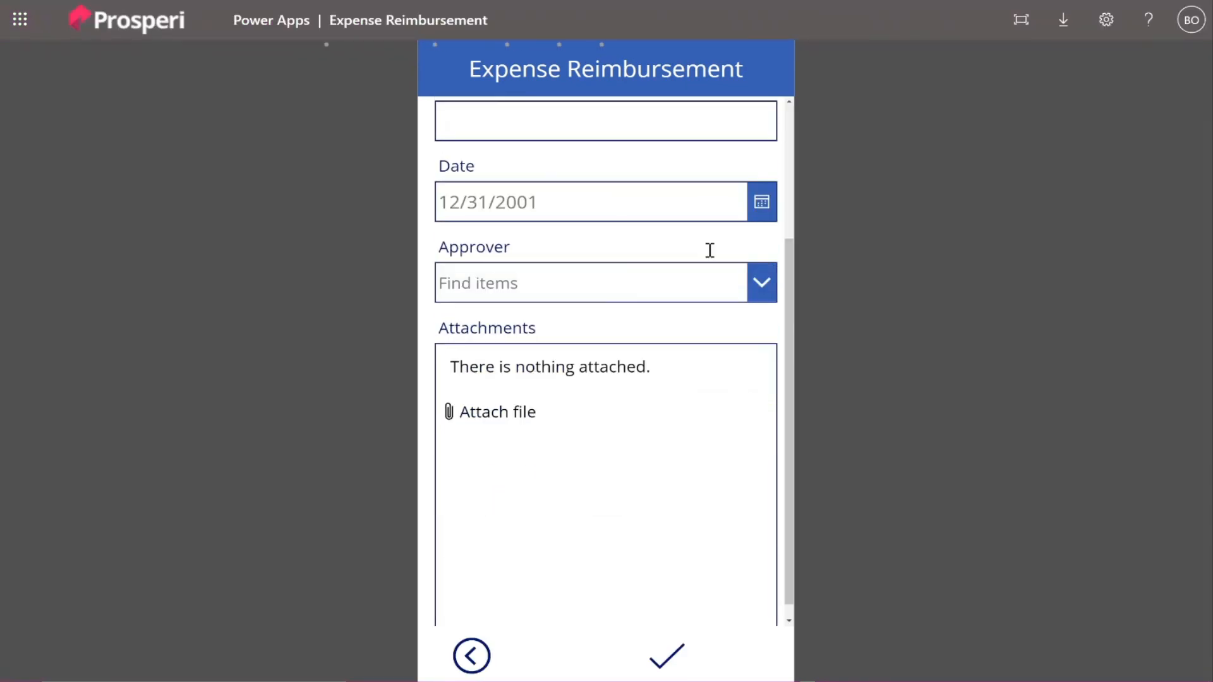
{"action": "scroll", "coordinate": [710, 250], "scroll_direction": "up", "scroll_amount": 3}
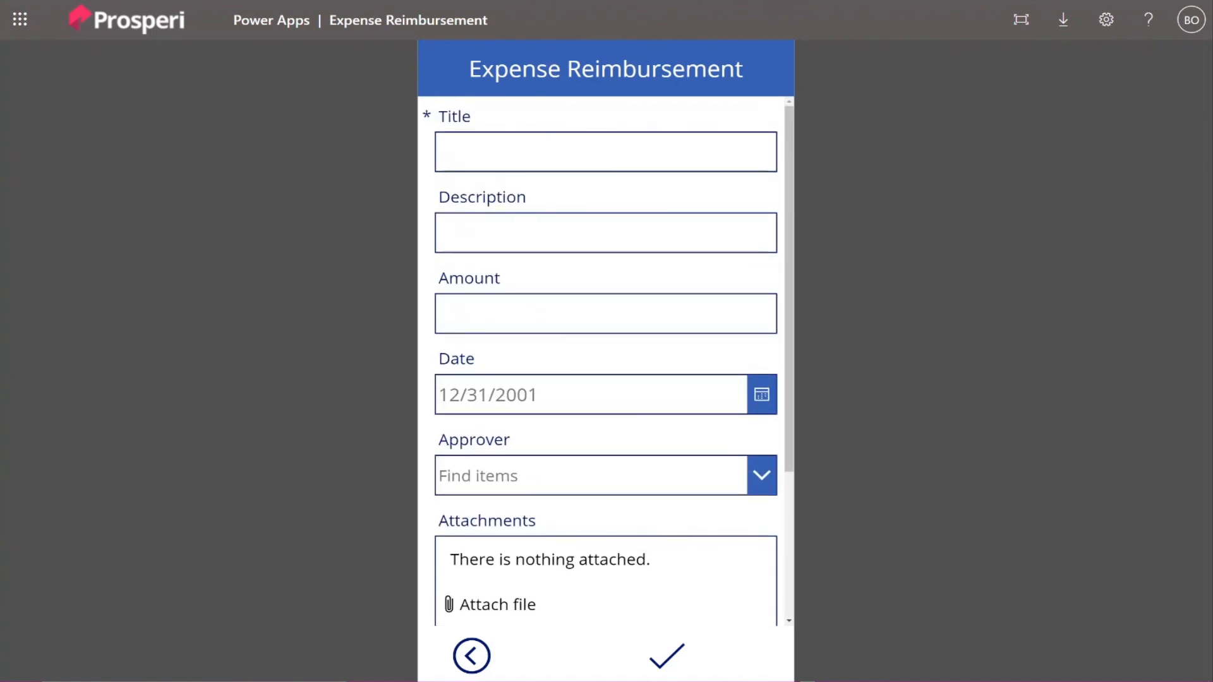